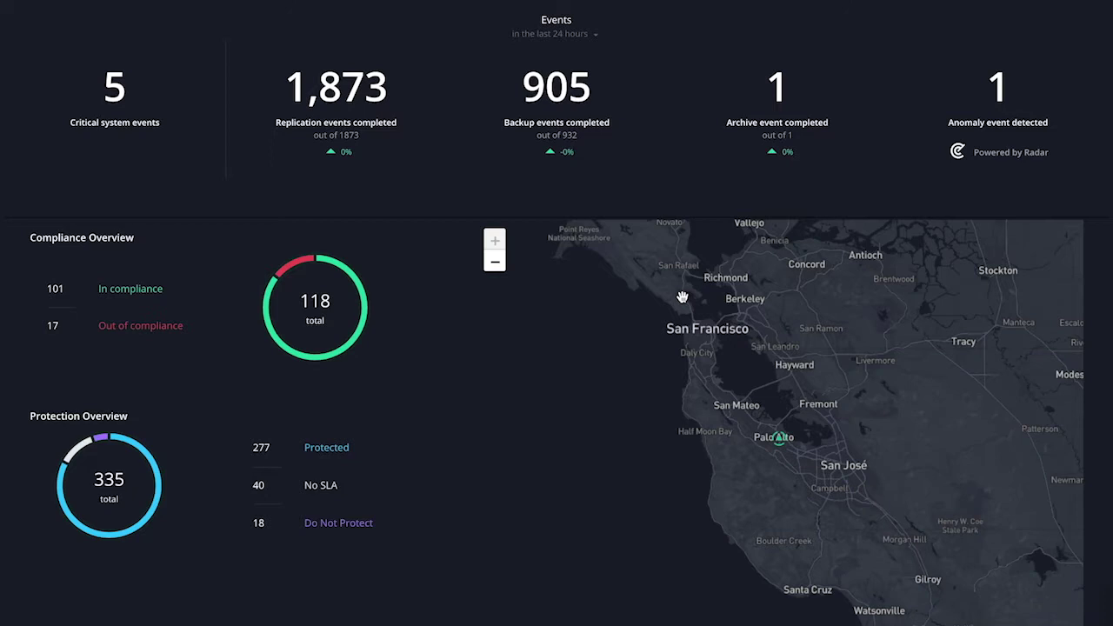
Step: Investigate the snapshot behind the detected anomaly event on sx2-forwarddemo-w1, and browse to the IT Department folder in C: > File Shares
click(1013, 112)
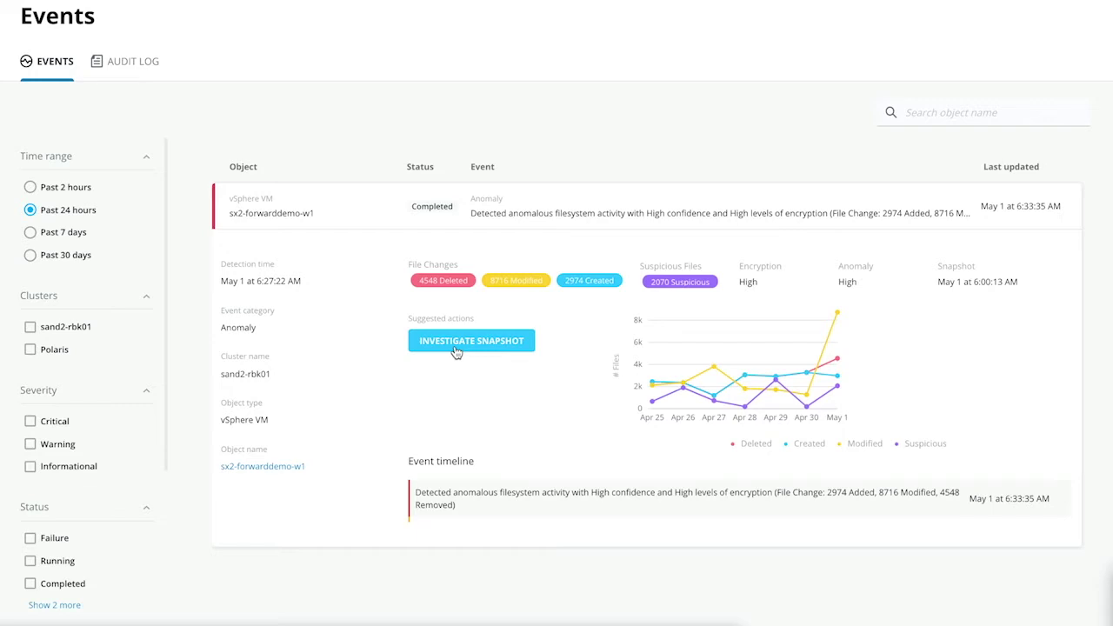
click(456, 351)
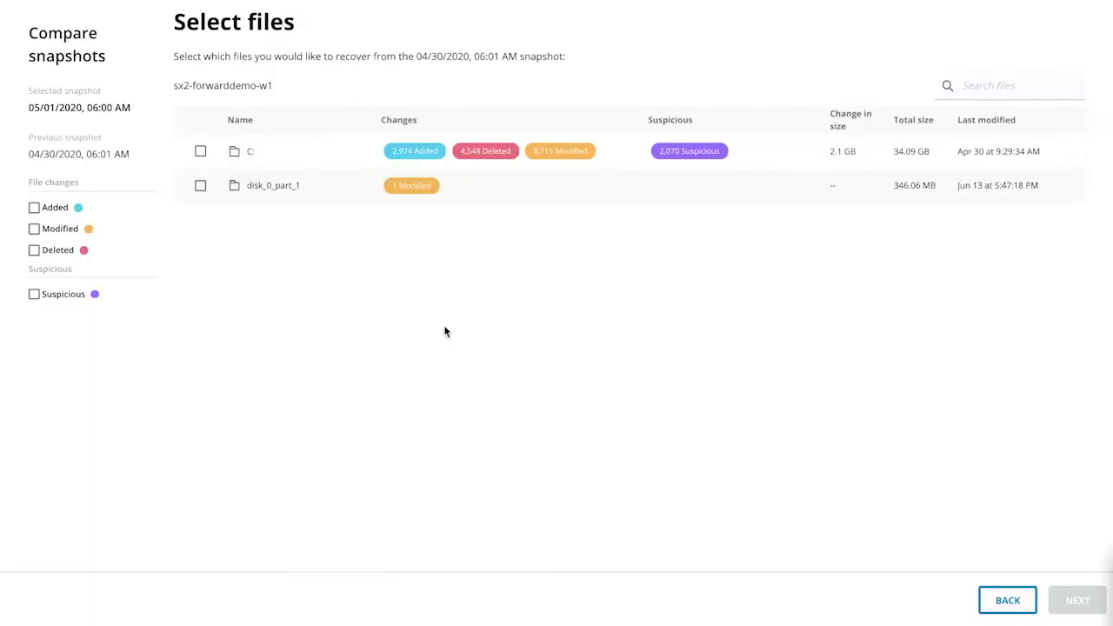
click(252, 152)
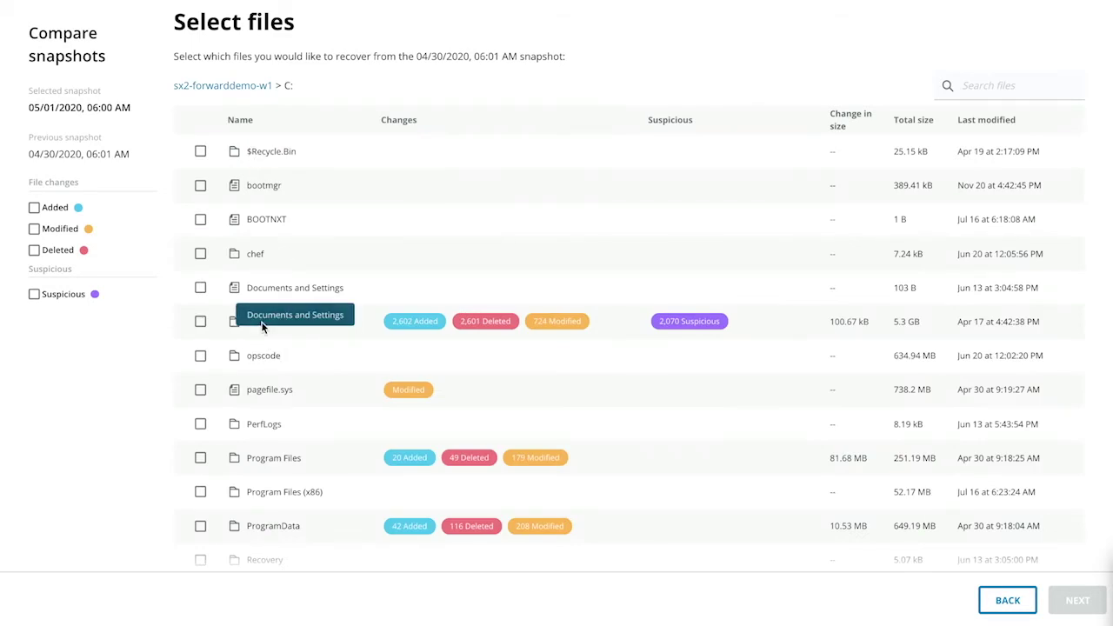
click(233, 329)
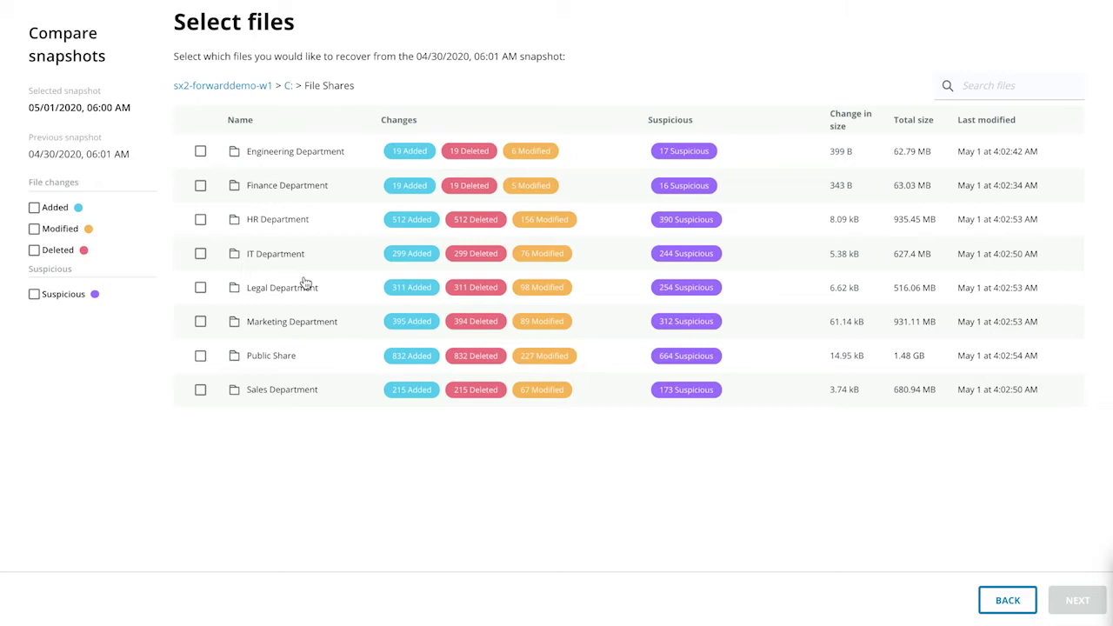
click(291, 255)
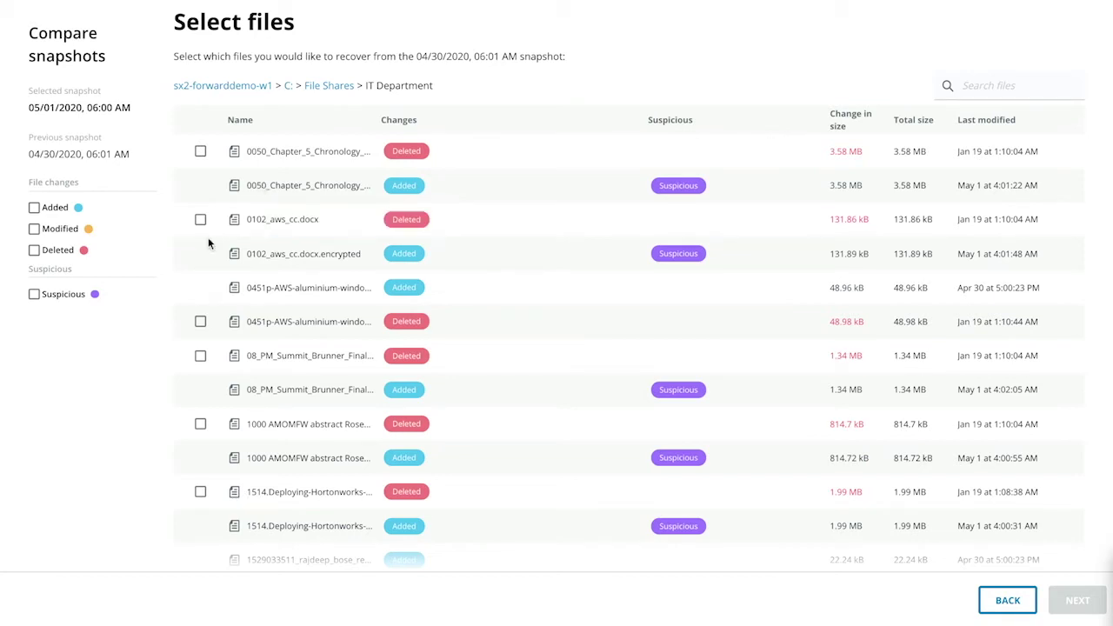
Step: Filter the IT Department files to Deleted and select the first three for recovery
click(33, 252)
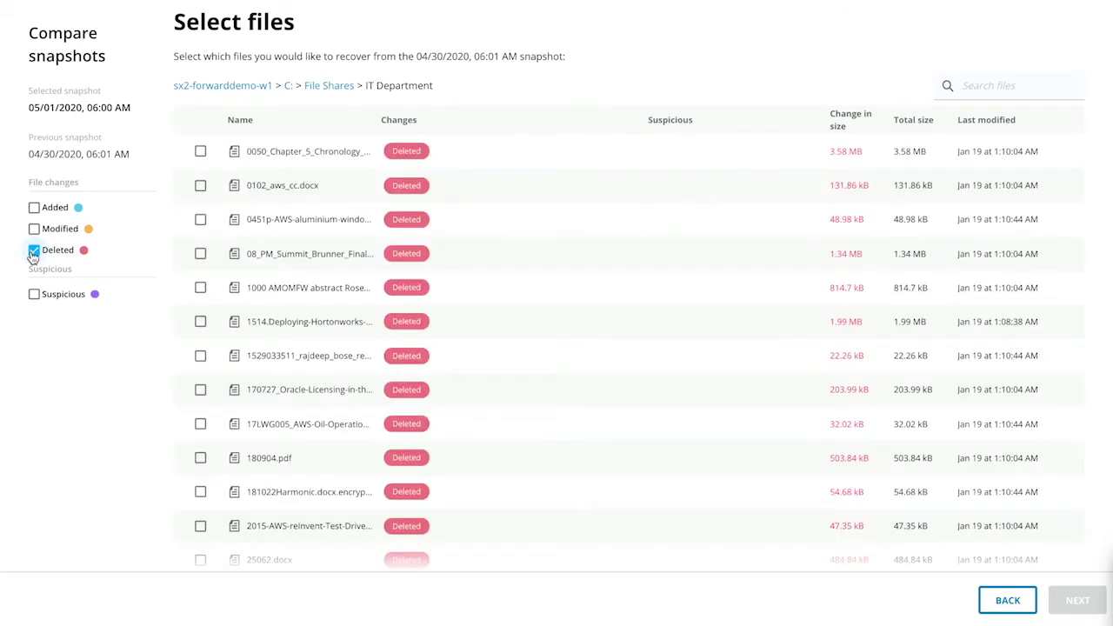
click(200, 152)
click(200, 186)
click(200, 220)
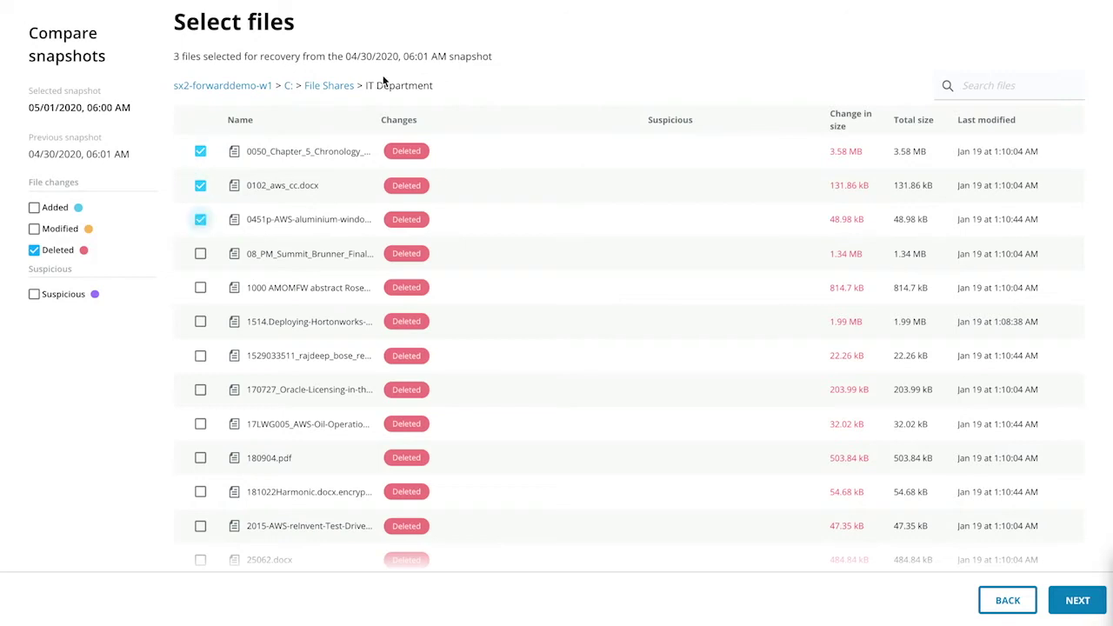
Step: Return to File Shares, mark the IT Department folder for recovery, and choose to recover to a separate folder
click(328, 83)
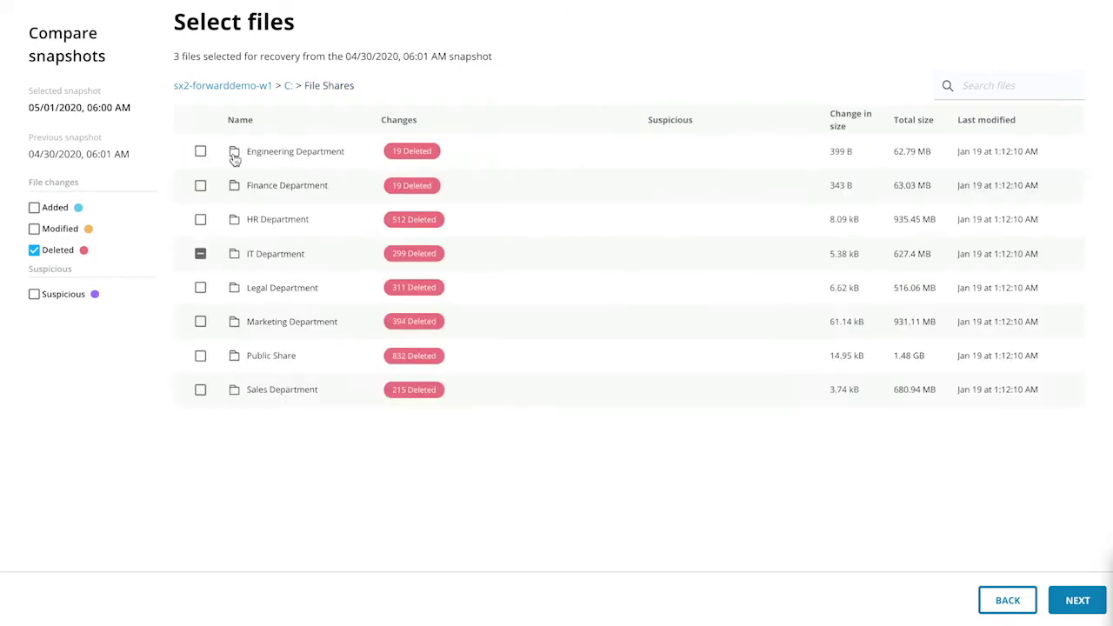
click(199, 254)
click(1082, 609)
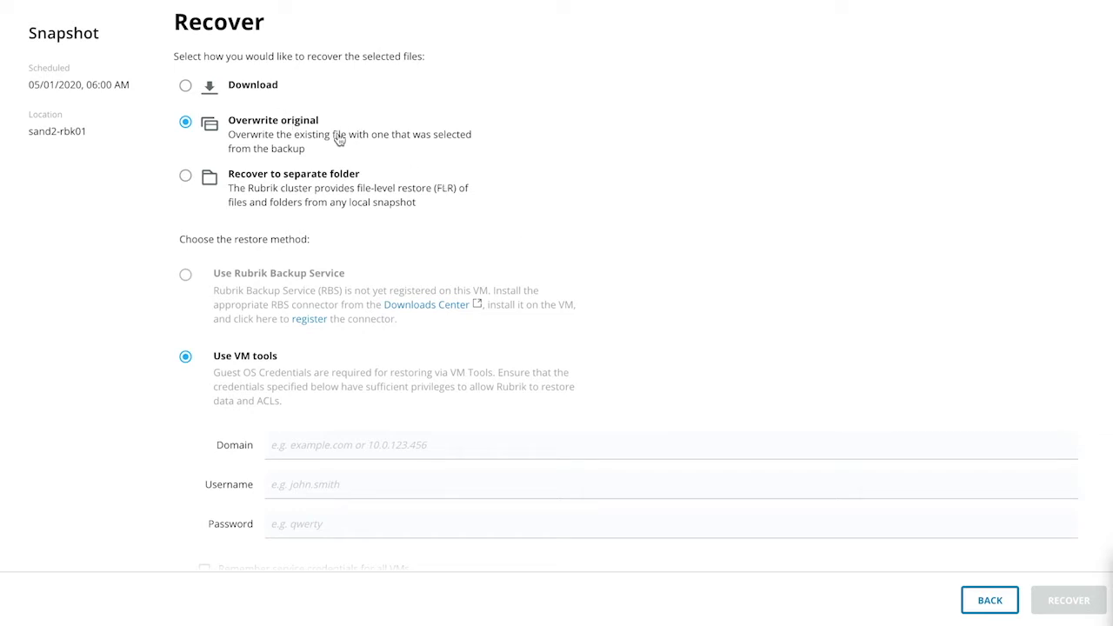
click(298, 182)
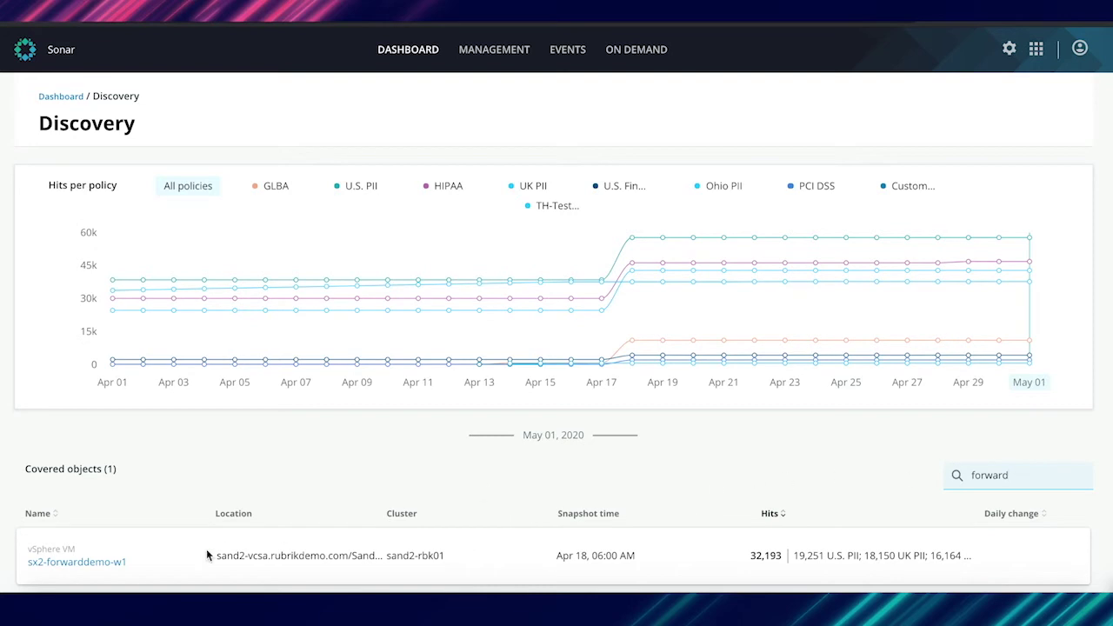
Step: Open sx2-forwarddemo-w1 from the covered objects and examine the sensitive-data classification of its C: drive
click(112, 564)
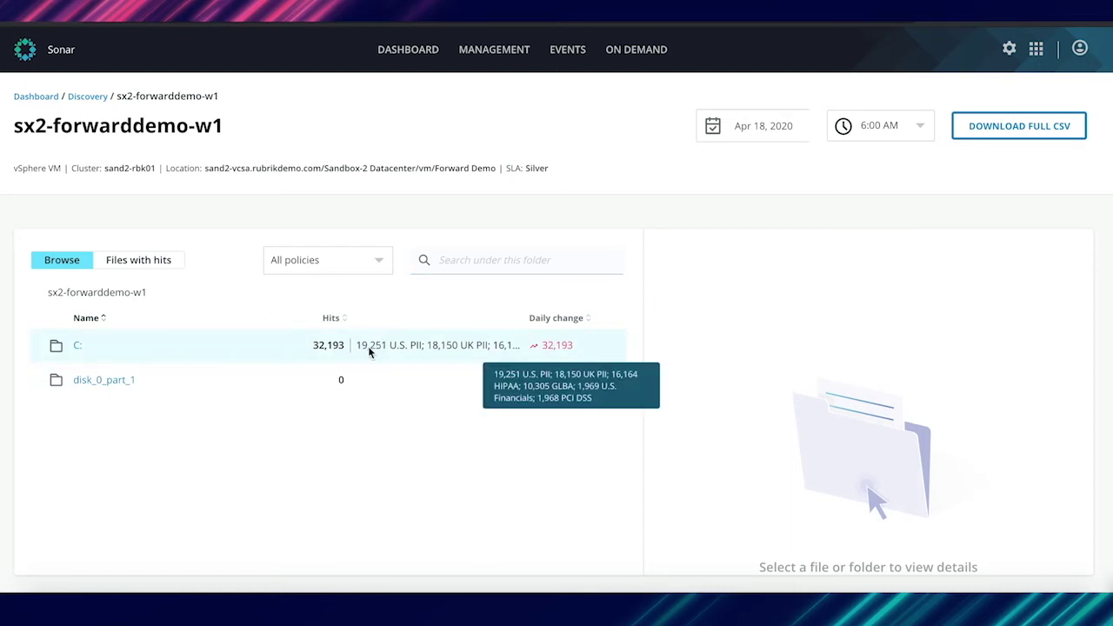
click(267, 355)
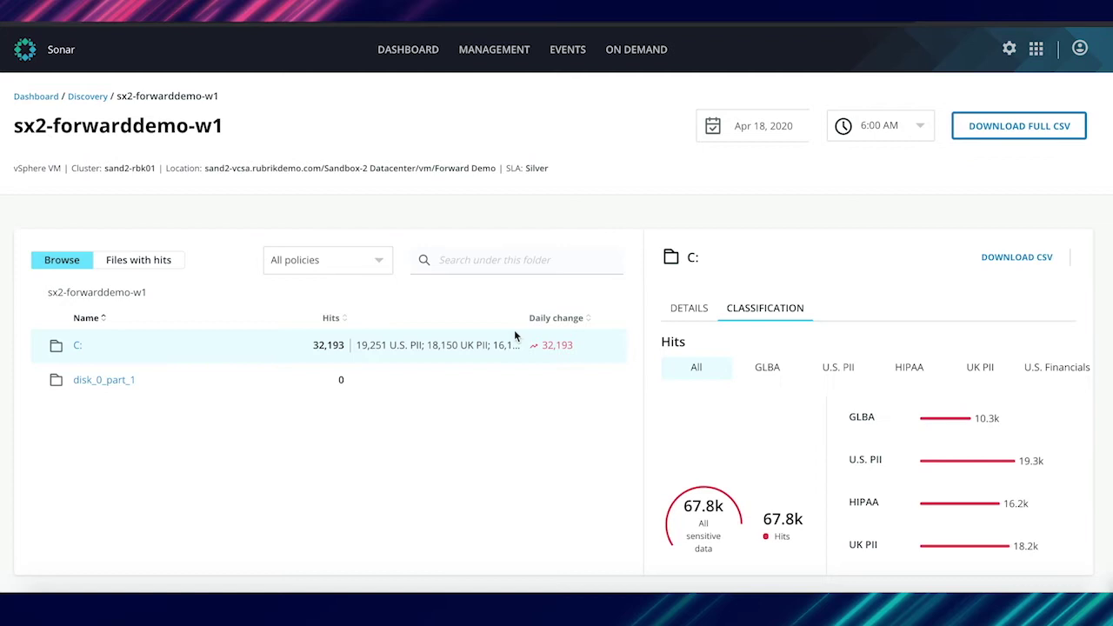
scroll(852, 415, down, 3)
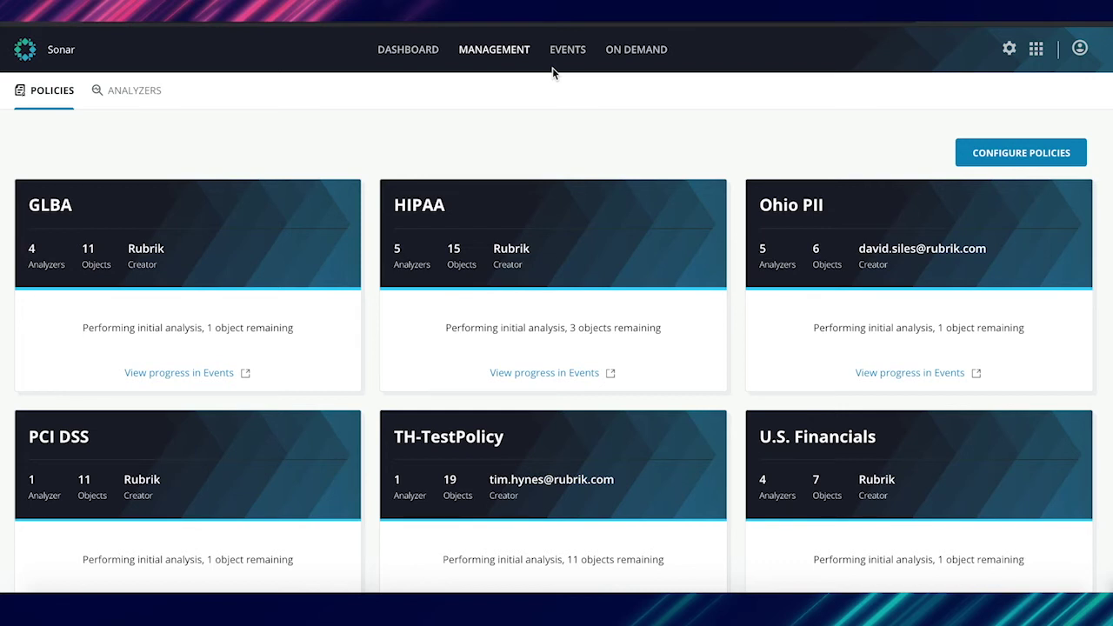
Step: Start configuring policies and review the predefined policies with their analyzers
click(986, 157)
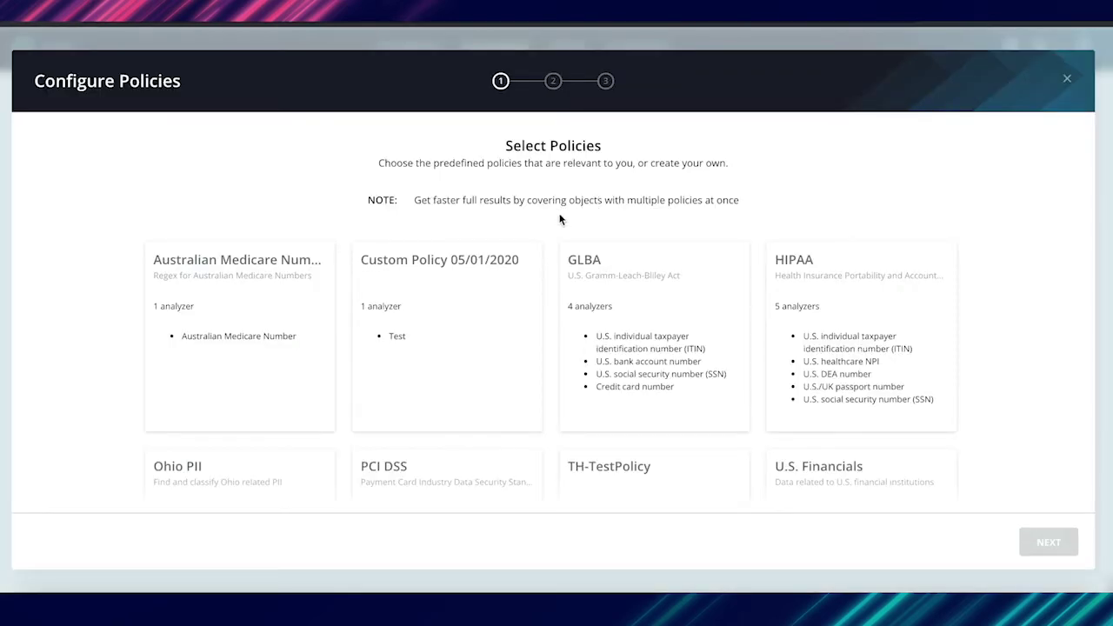
scroll(560, 219, down, 2)
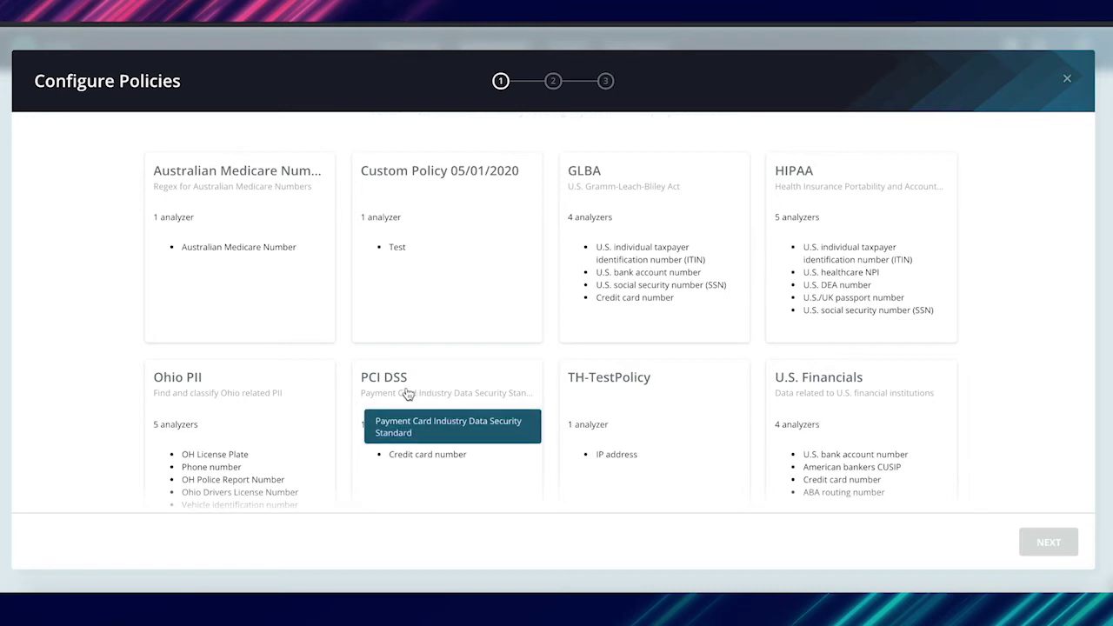
scroll(407, 394, down, 5)
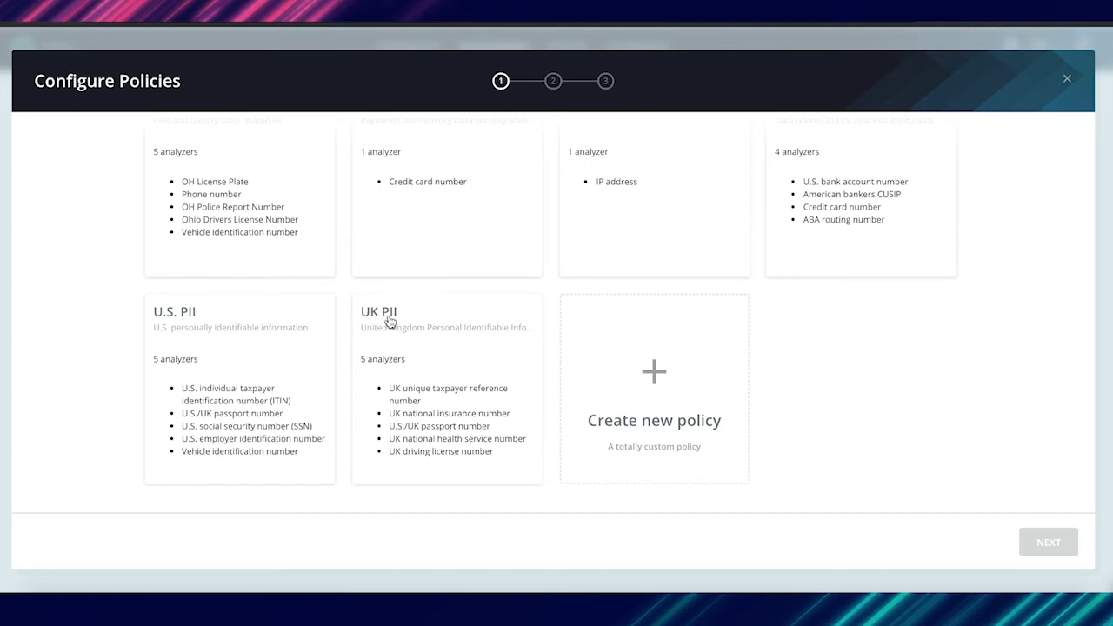
click(663, 393)
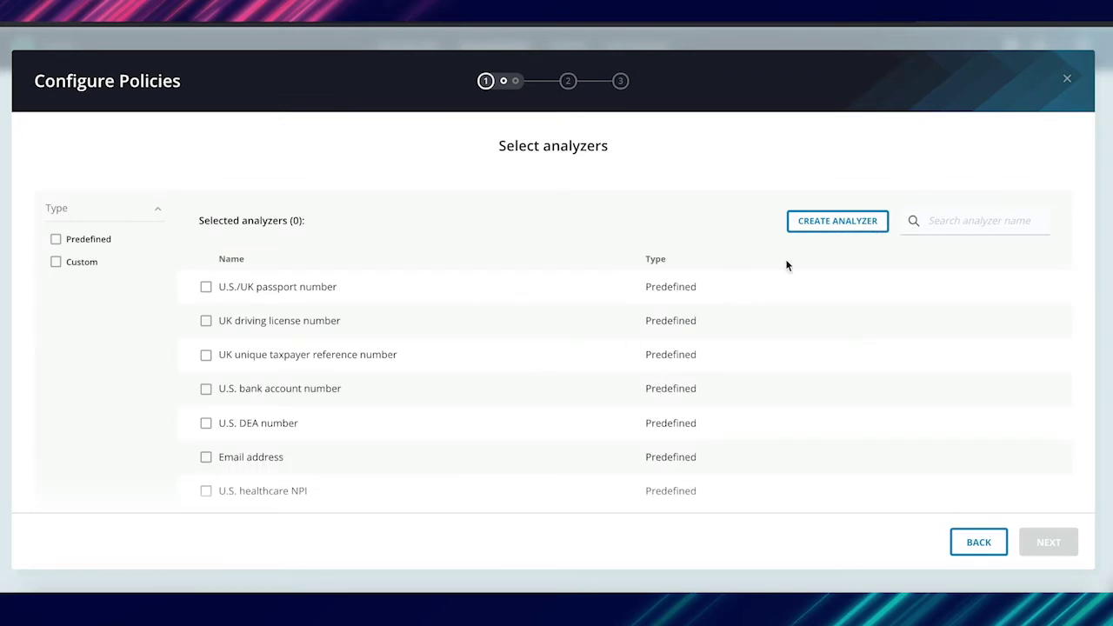
click(825, 223)
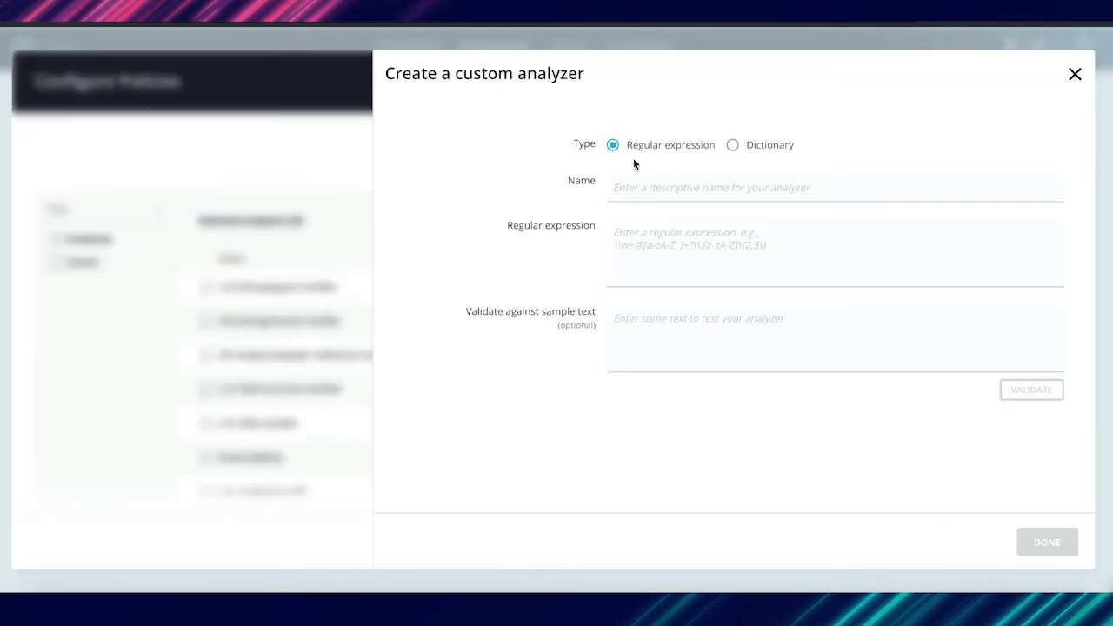
click(733, 147)
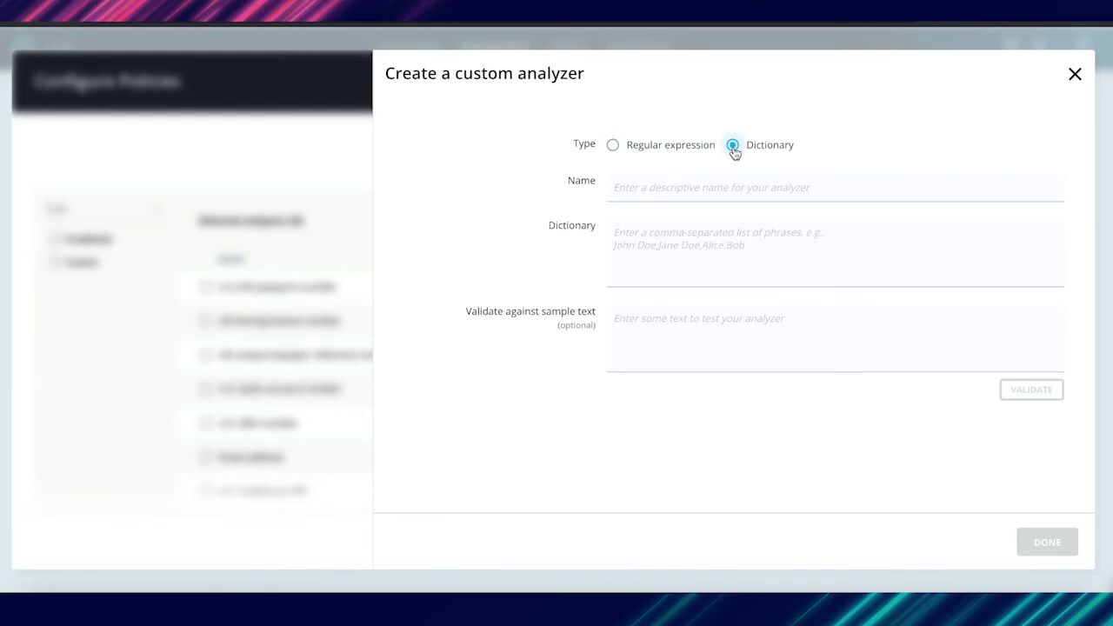
key(Escape)
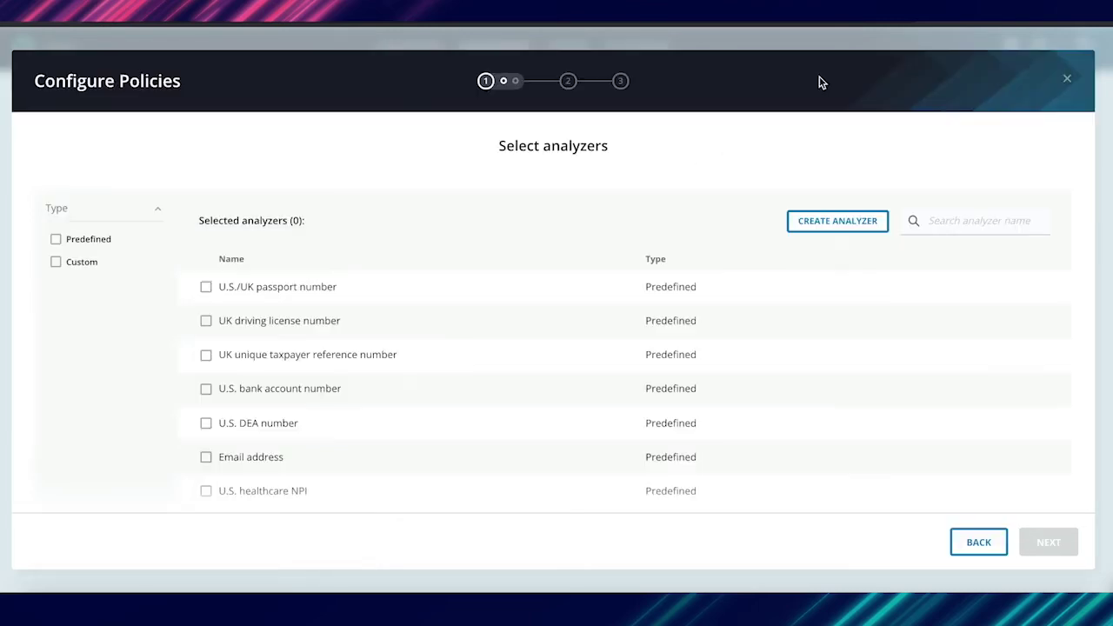
key(Escape)
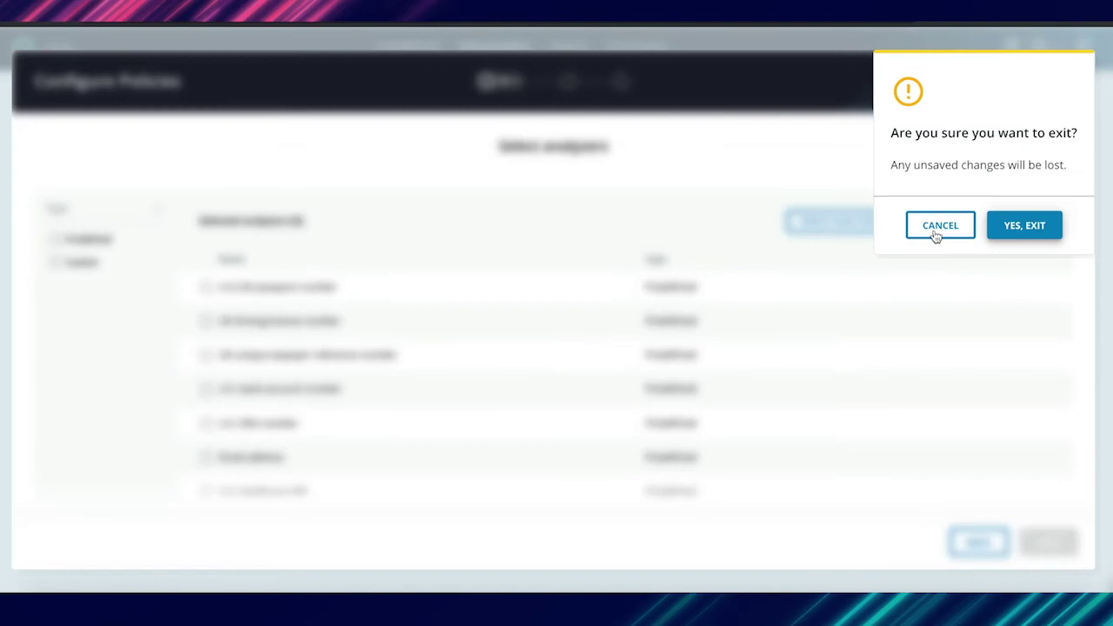
click(1001, 228)
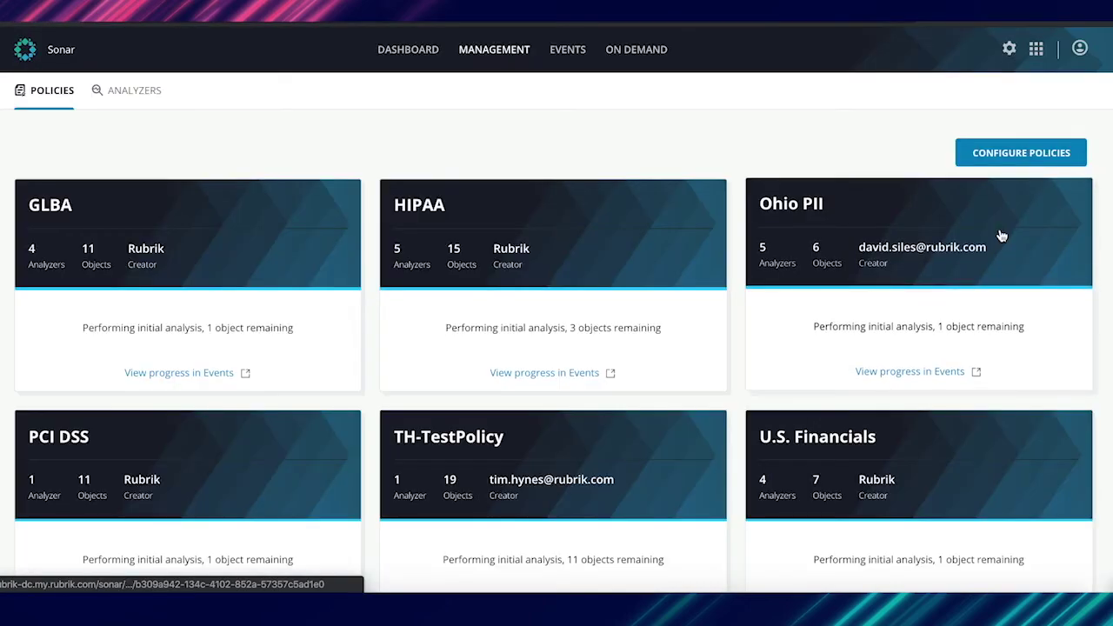
Step: Start a policy configuration and select the predefined HIPAA policy for it
scroll(709, 340, down, 1)
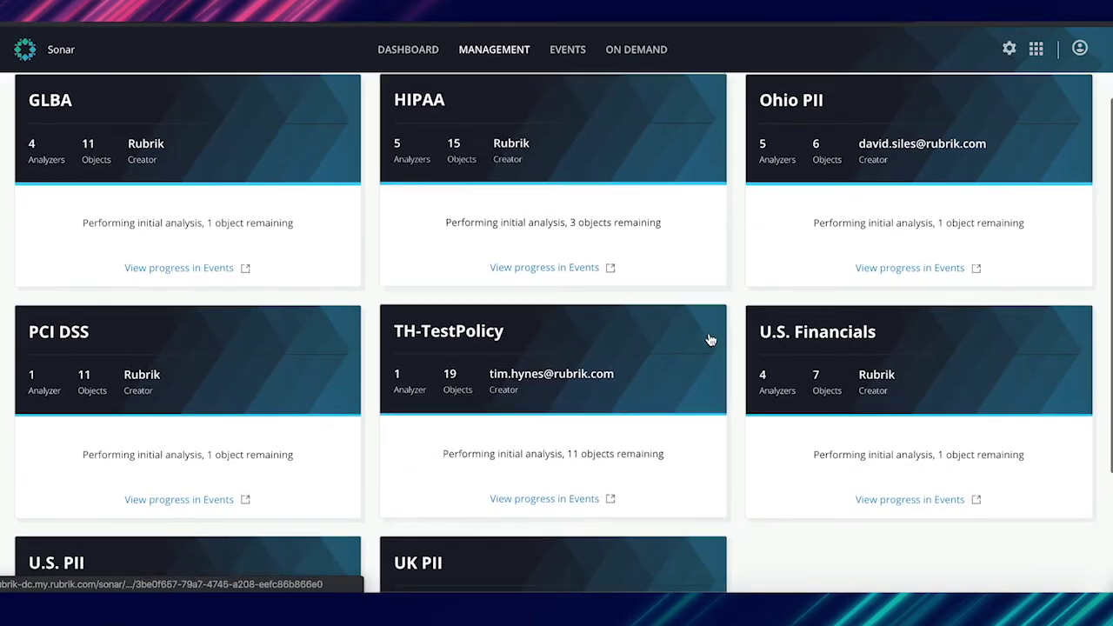
scroll(711, 339, up, 1)
click(1008, 155)
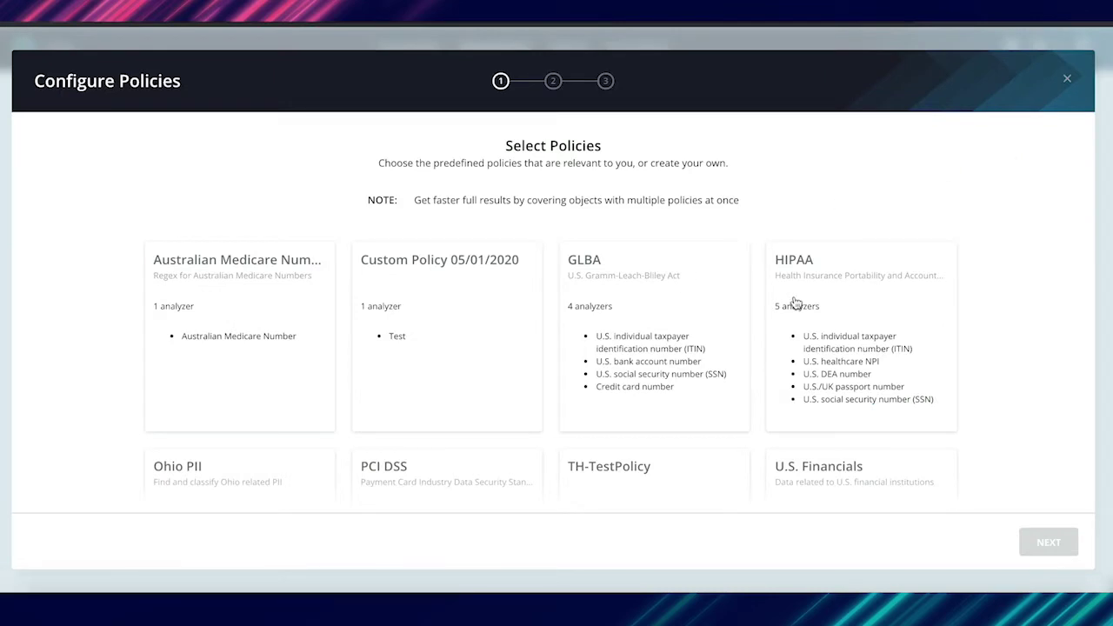
click(839, 266)
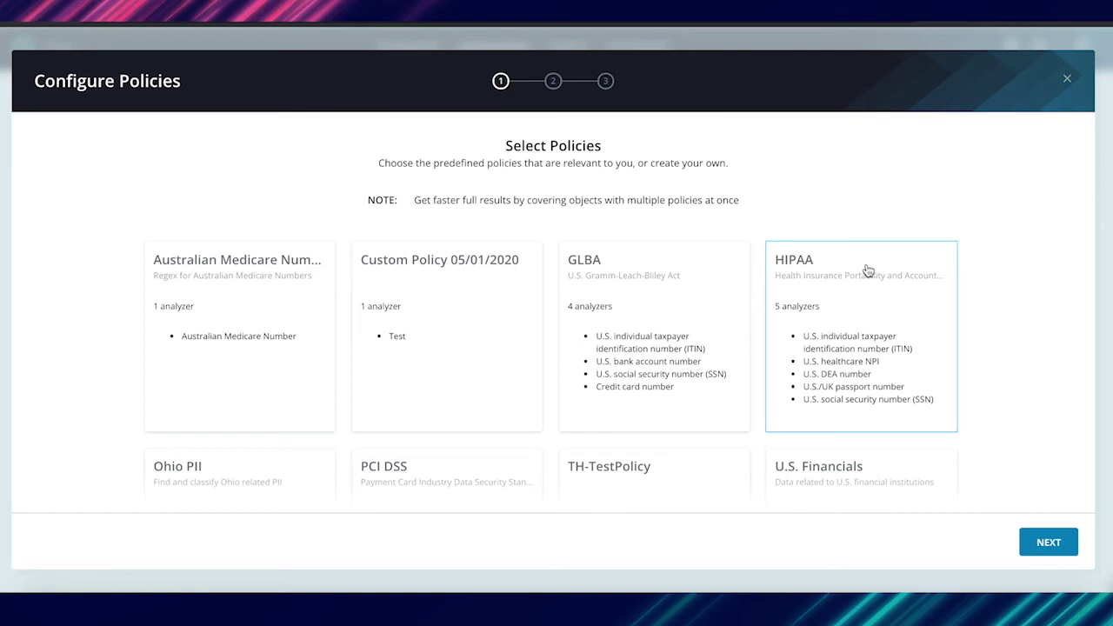
click(1049, 542)
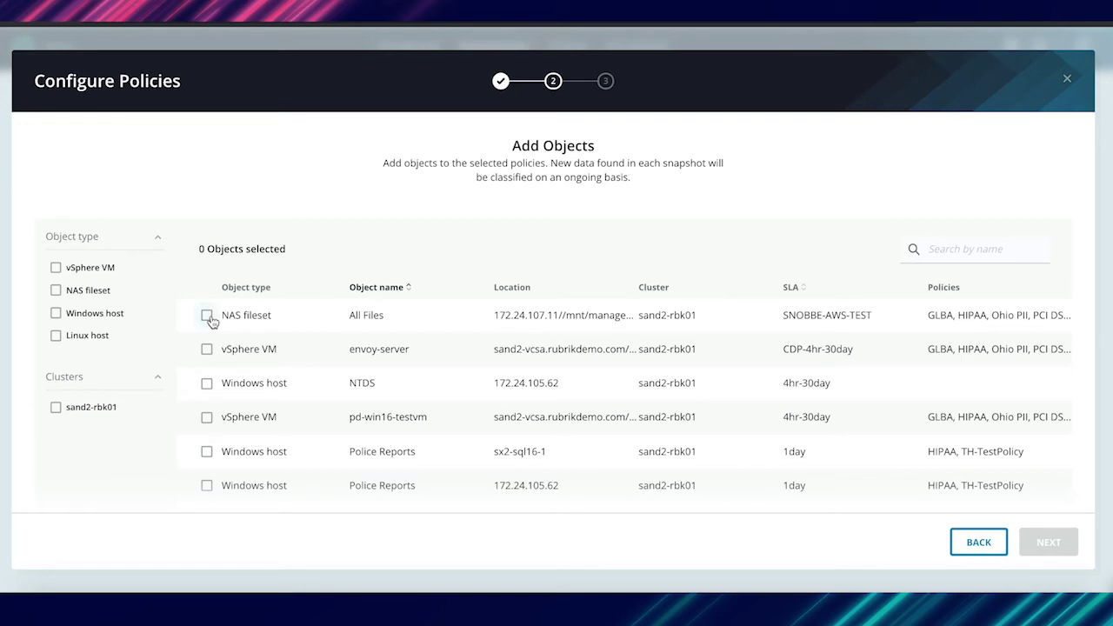
Step: Add the All Files, envoy-server, NTDS and pd-win16-testvm objects to the HIPAA policy and apply the configuration
click(209, 317)
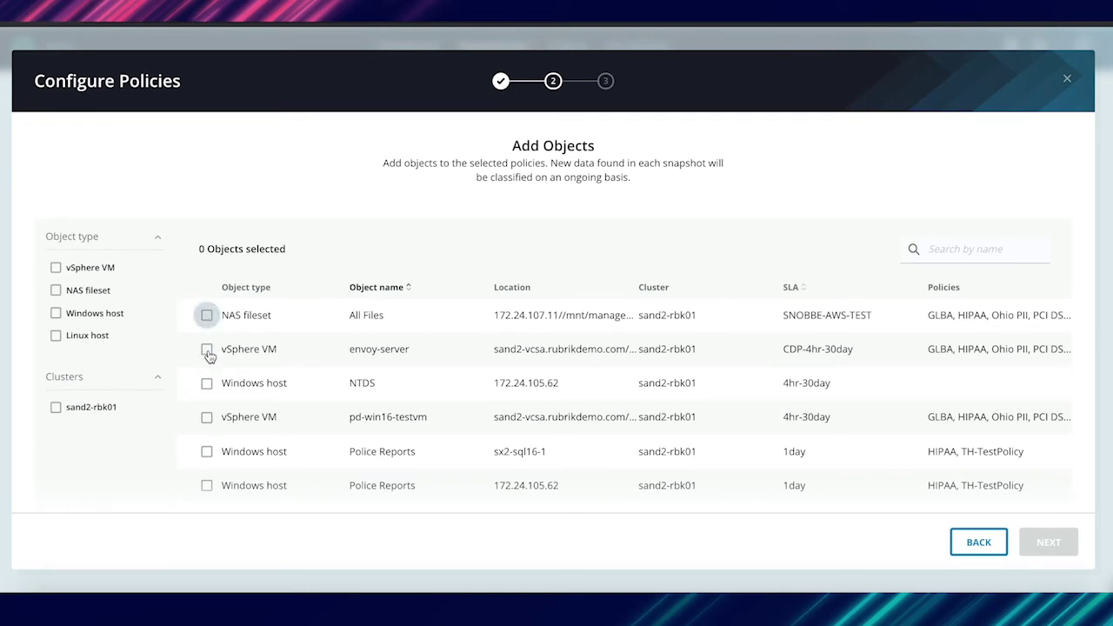
click(207, 349)
click(207, 384)
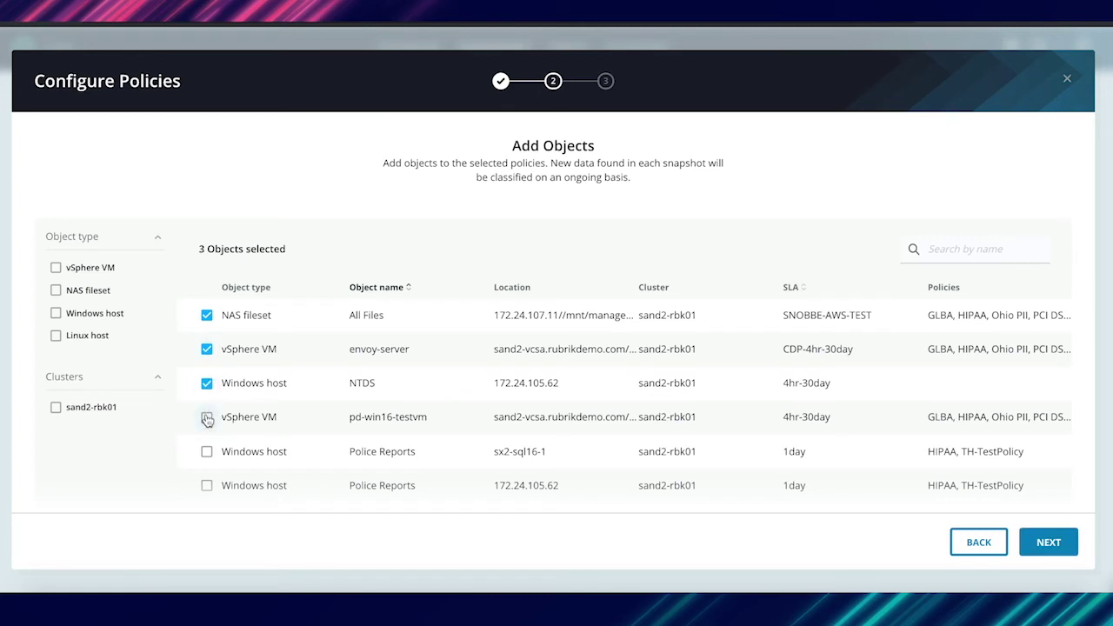
click(207, 419)
click(1049, 542)
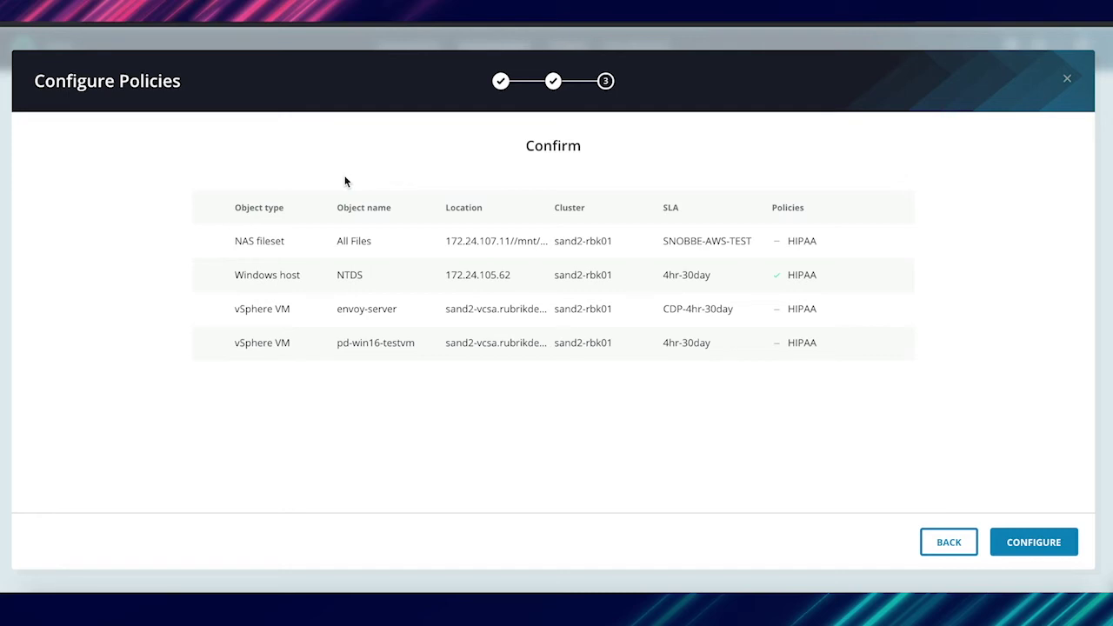
click(1037, 551)
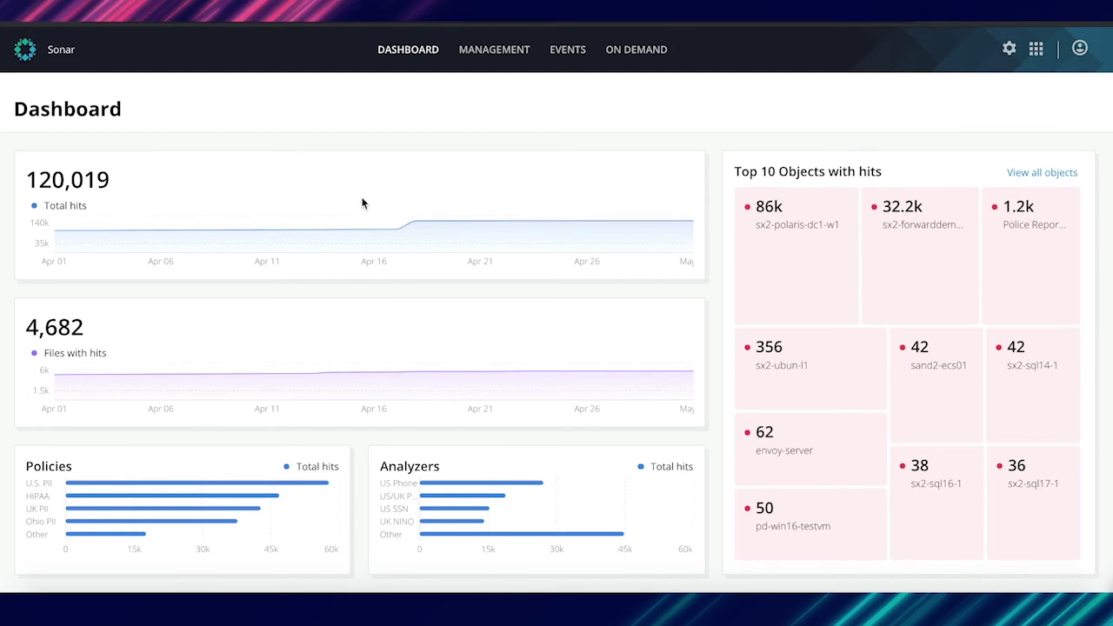
Step: View the discovery results for April 18, 2020, sort the covered objects by daily change, and open sx2-forwarddemo-w1
mouse_move(340, 226)
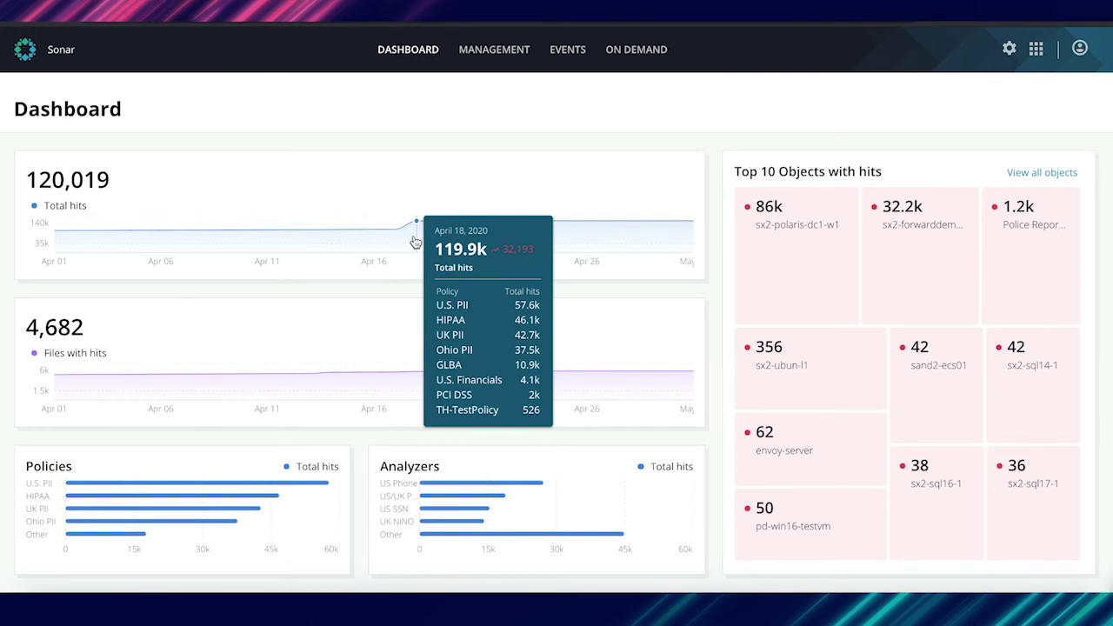
click(415, 242)
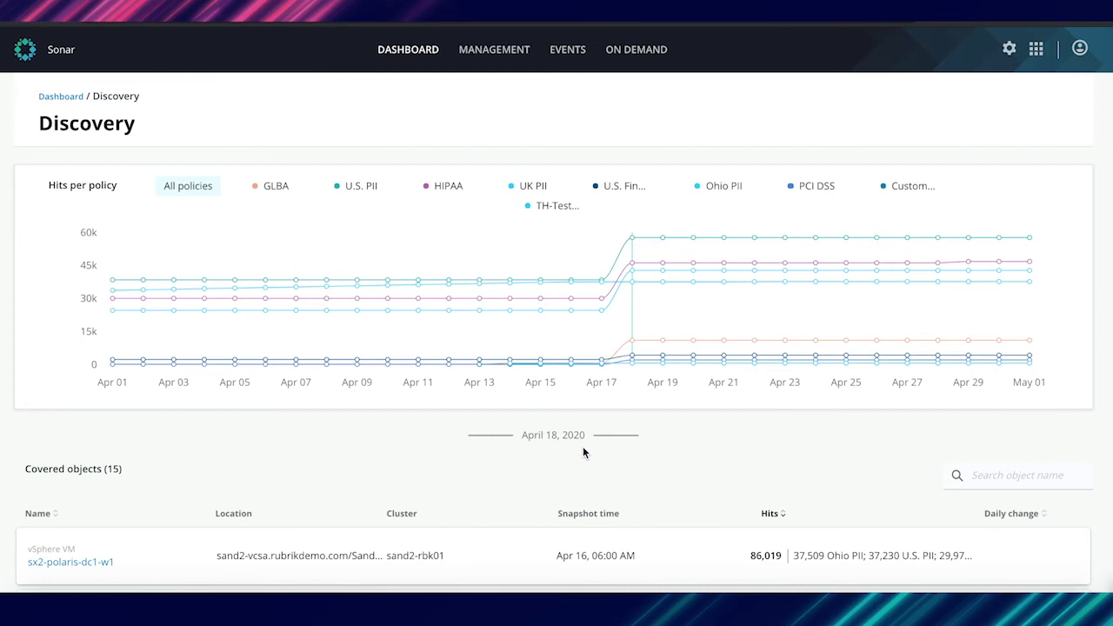
scroll(583, 446, down, 2)
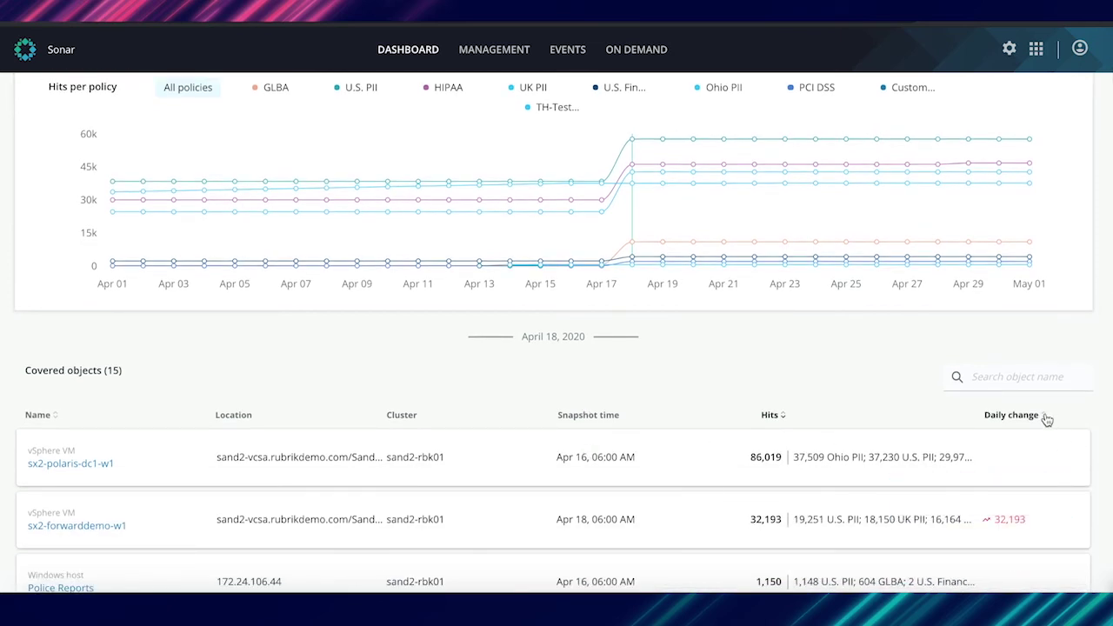
click(1046, 416)
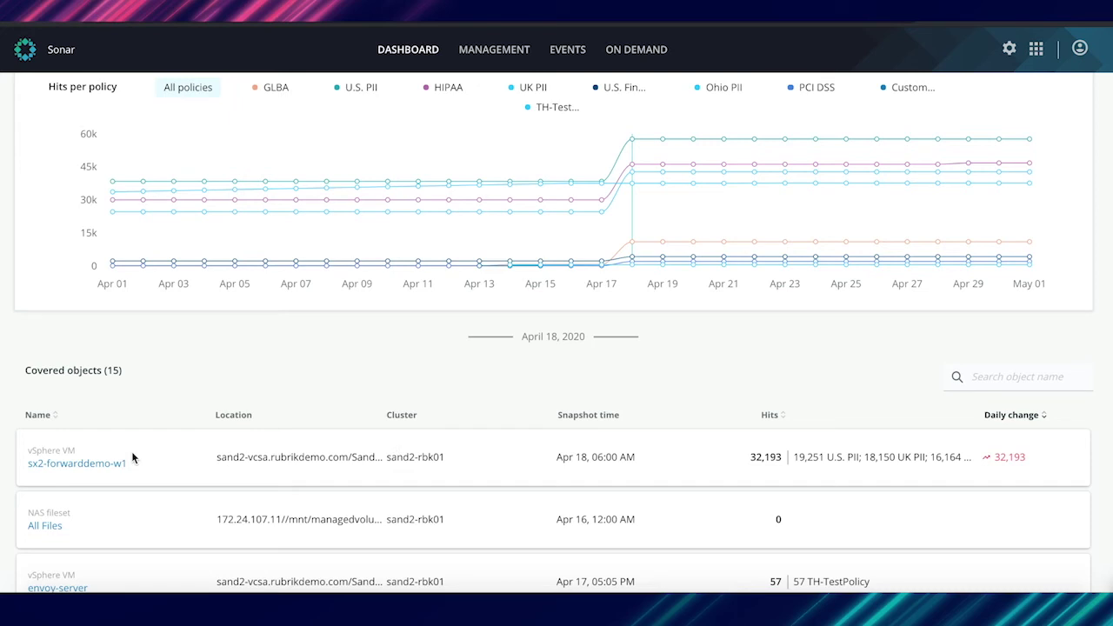
click(65, 471)
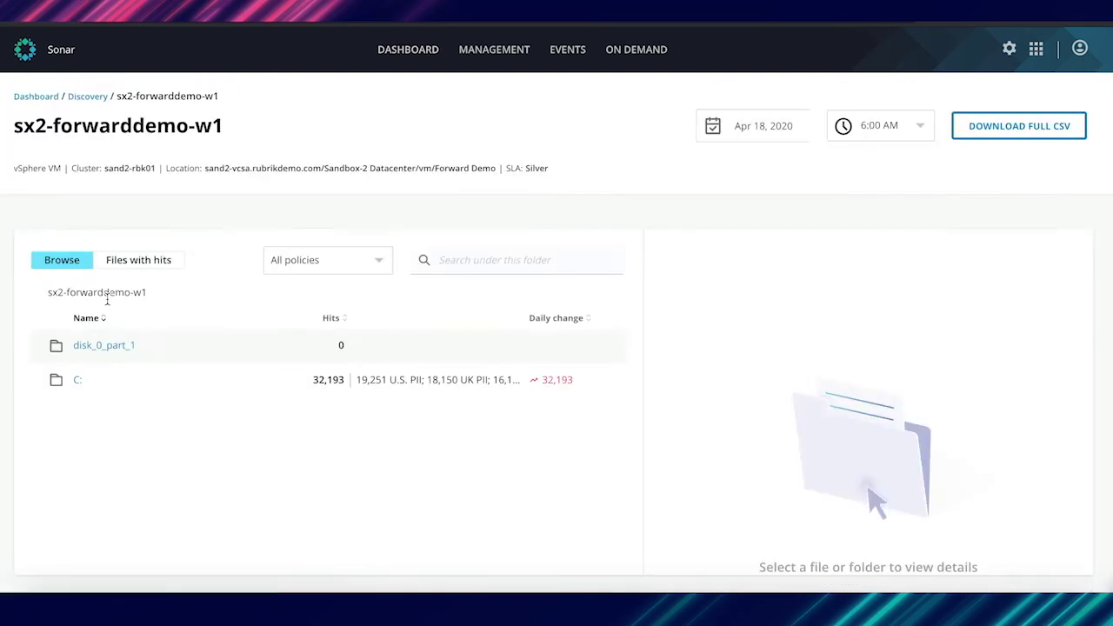
Step: Show the classification of the C: folder on sx2-forwarddemo-w1, limit it to HIPAA, and review the analyzer breakdown and files with hits
click(137, 381)
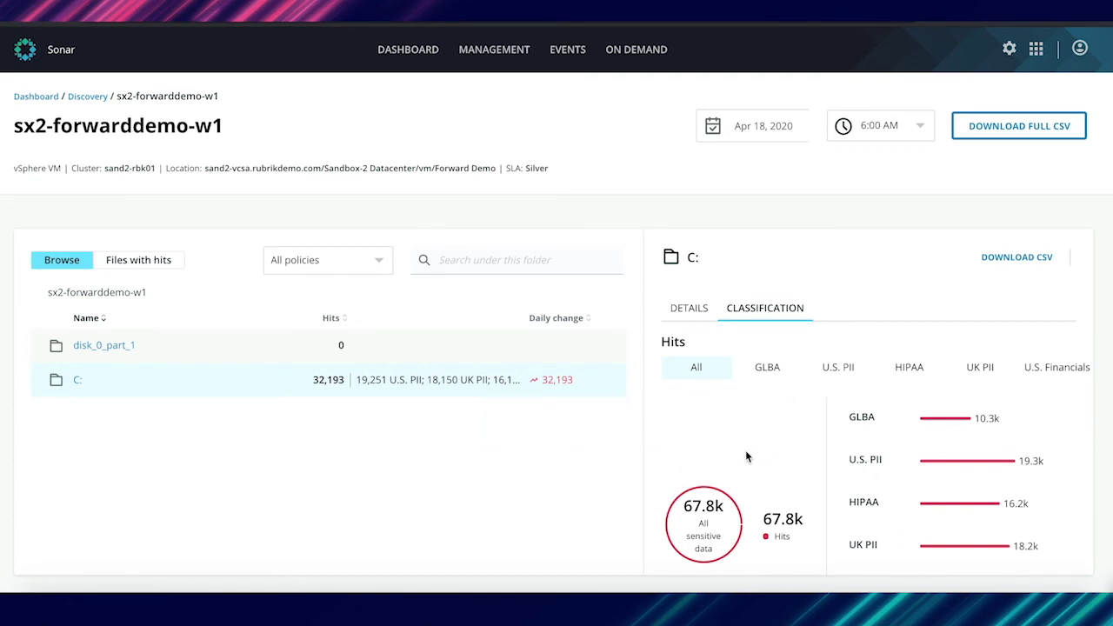
scroll(976, 514, down, 2)
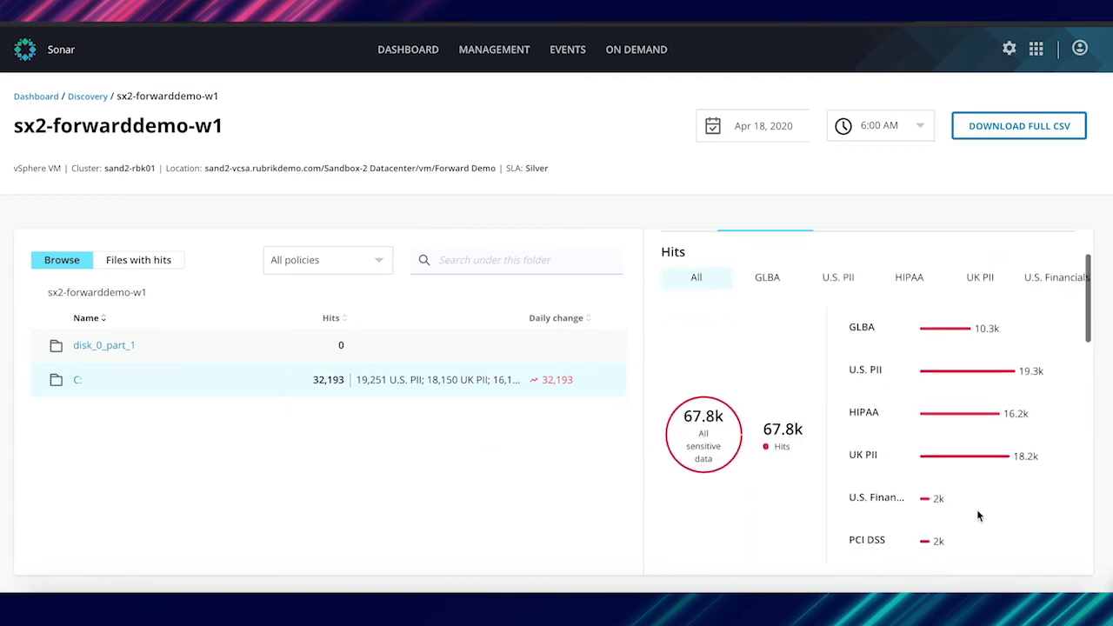
click(920, 284)
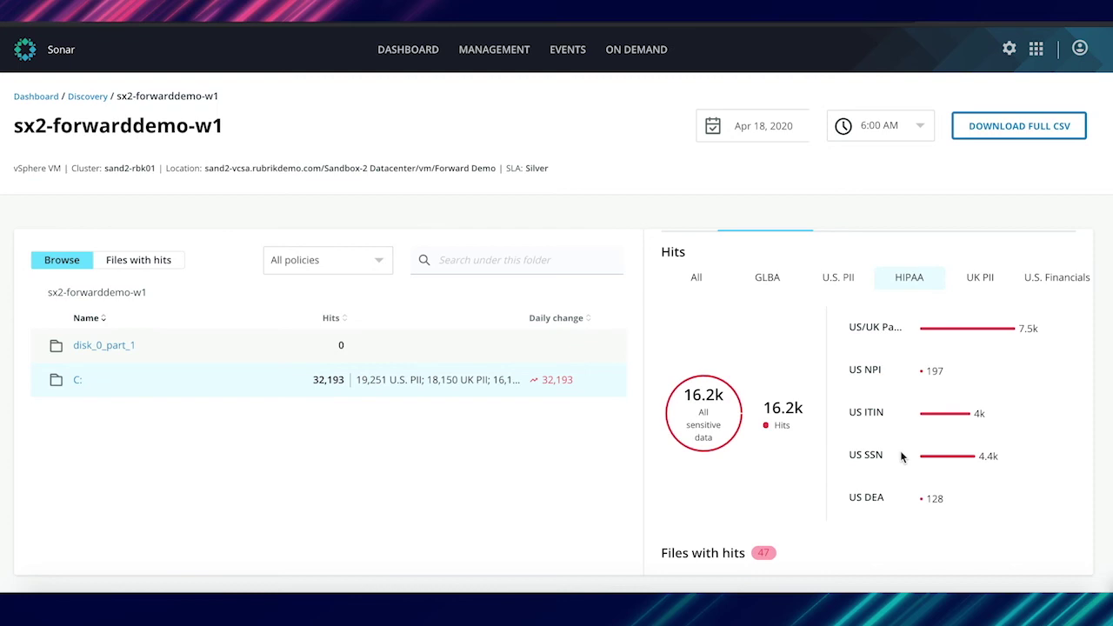
scroll(900, 503, down, 2)
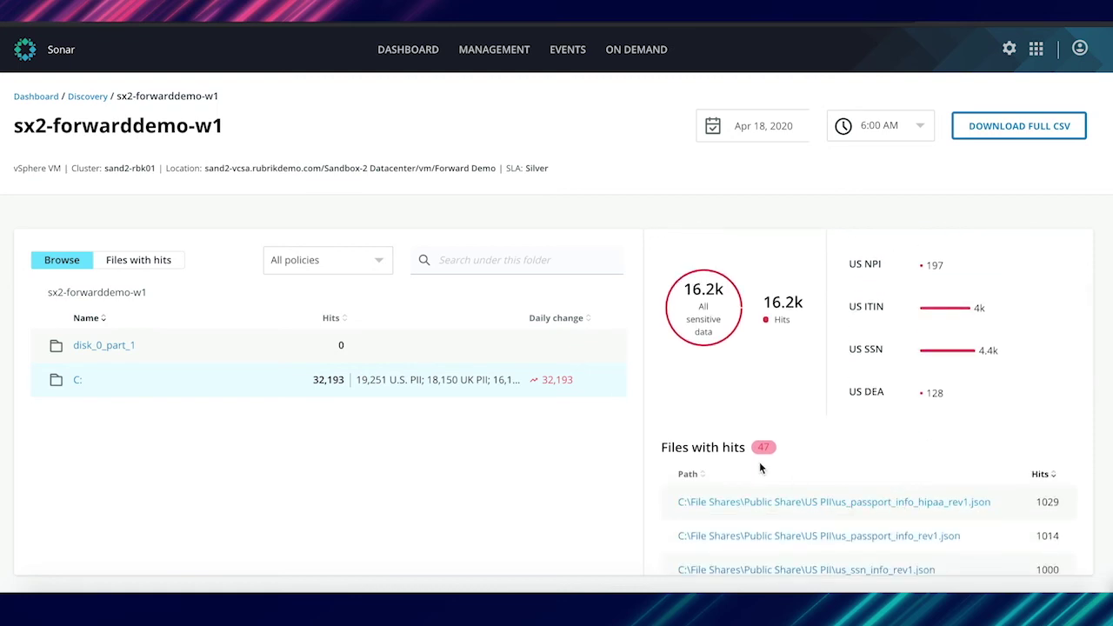
scroll(760, 469, down, 1)
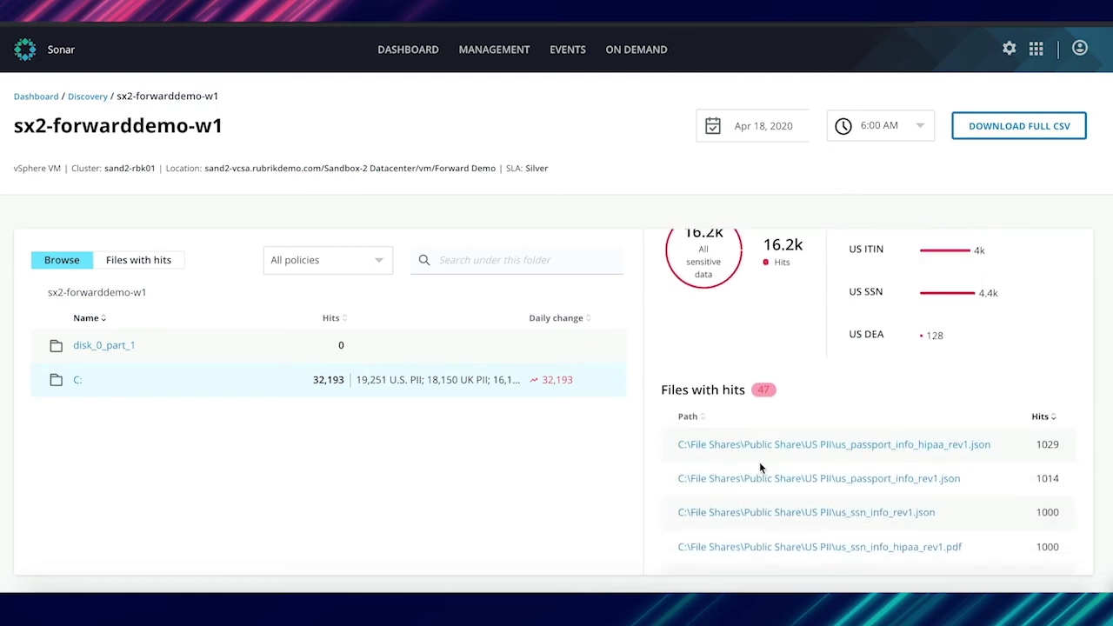
scroll(760, 469, up, 2)
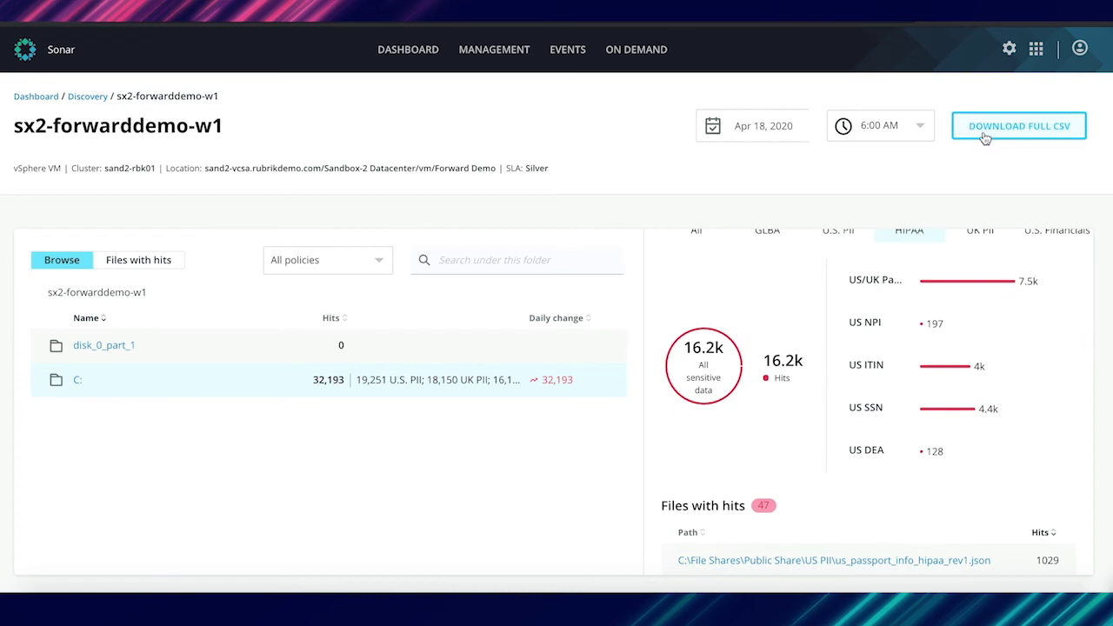
Step: Return to the dashboard and review the hit breakdowns for sx2-polaris-dc1-w1, the U.S. PII policy and the US Phone analyzer
click(37, 97)
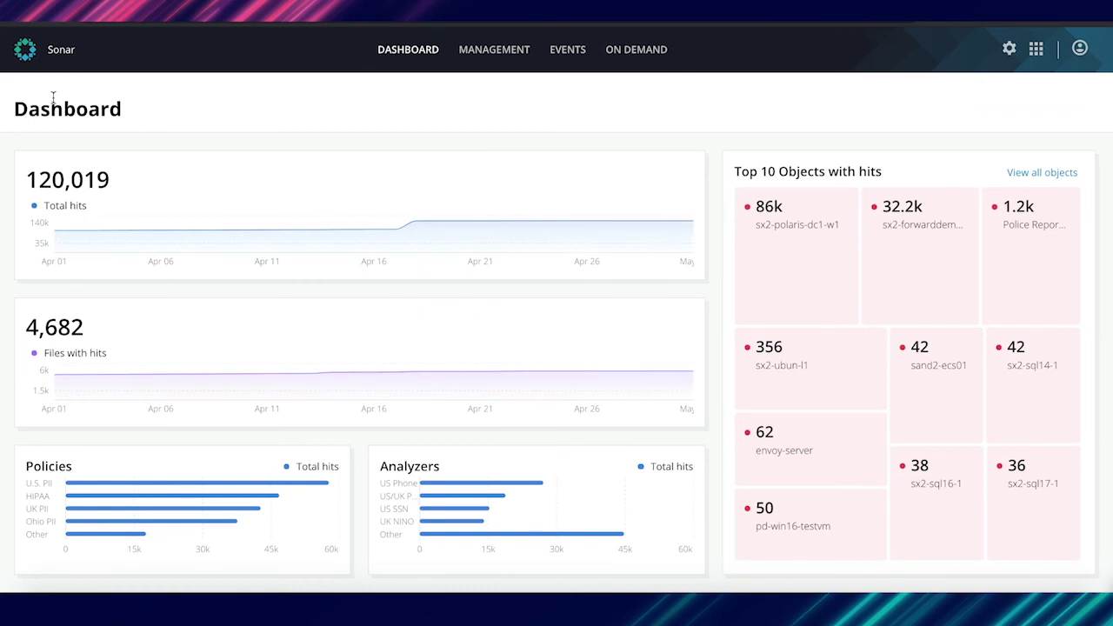
mouse_move(797, 233)
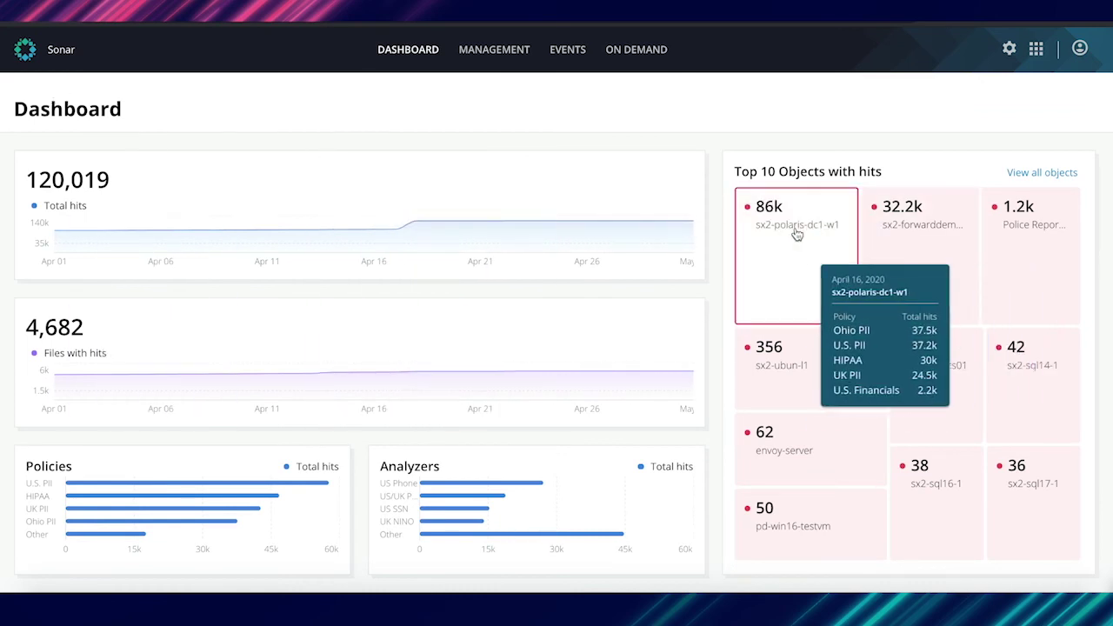
mouse_move(289, 374)
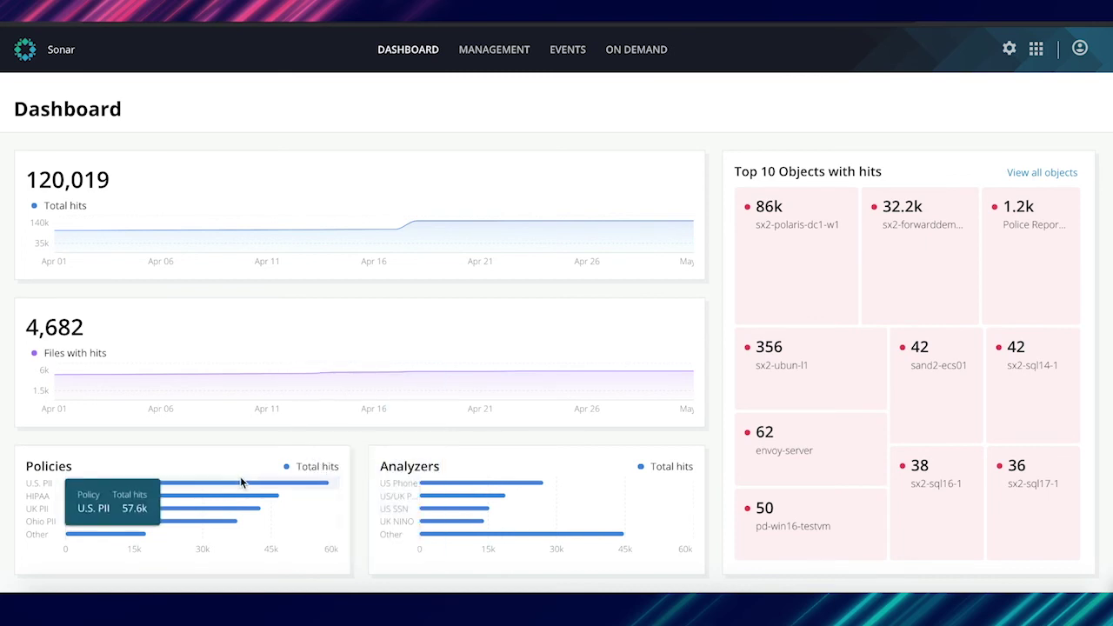
mouse_move(424, 492)
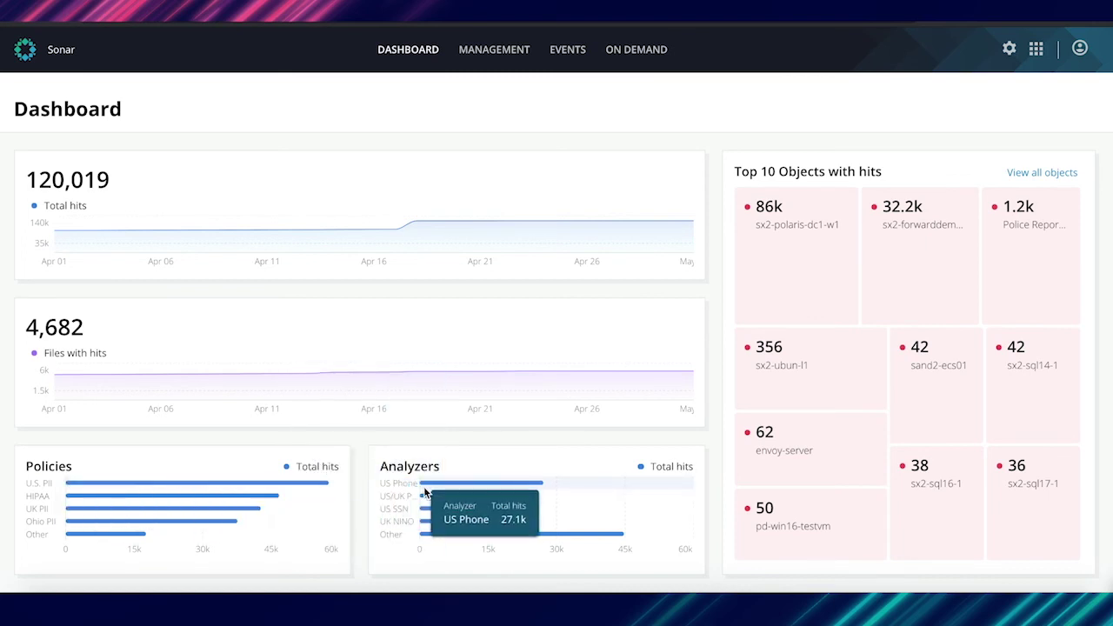
Step: Open sx2-polaris-dc1-w1 from the top objects with hits and review its C: folder's classification by policy and files with hits
mouse_move(770, 293)
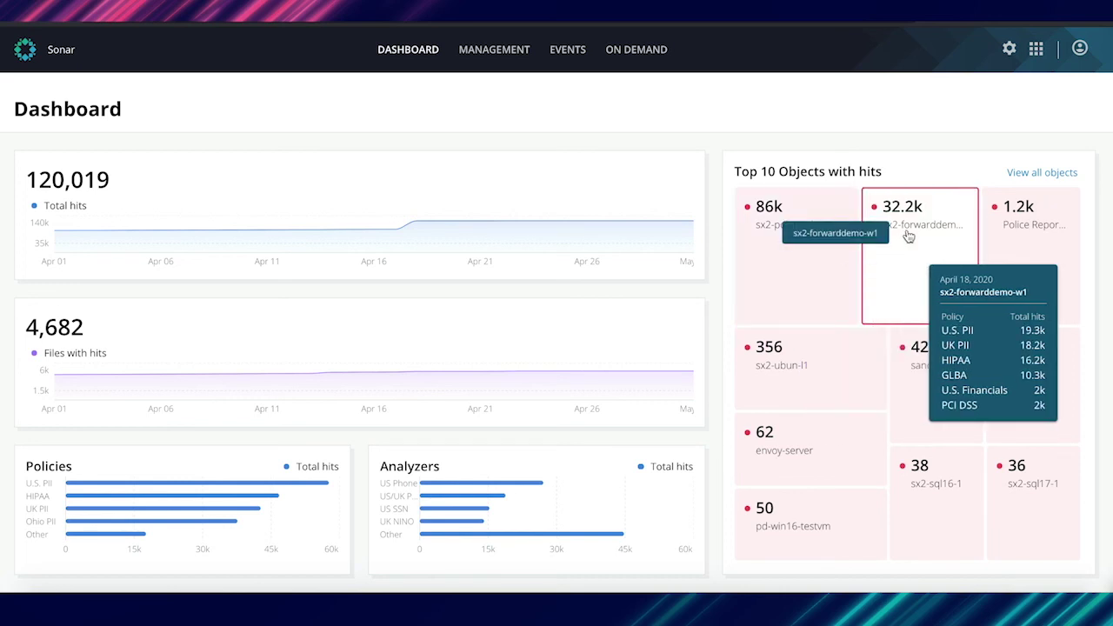
click(830, 264)
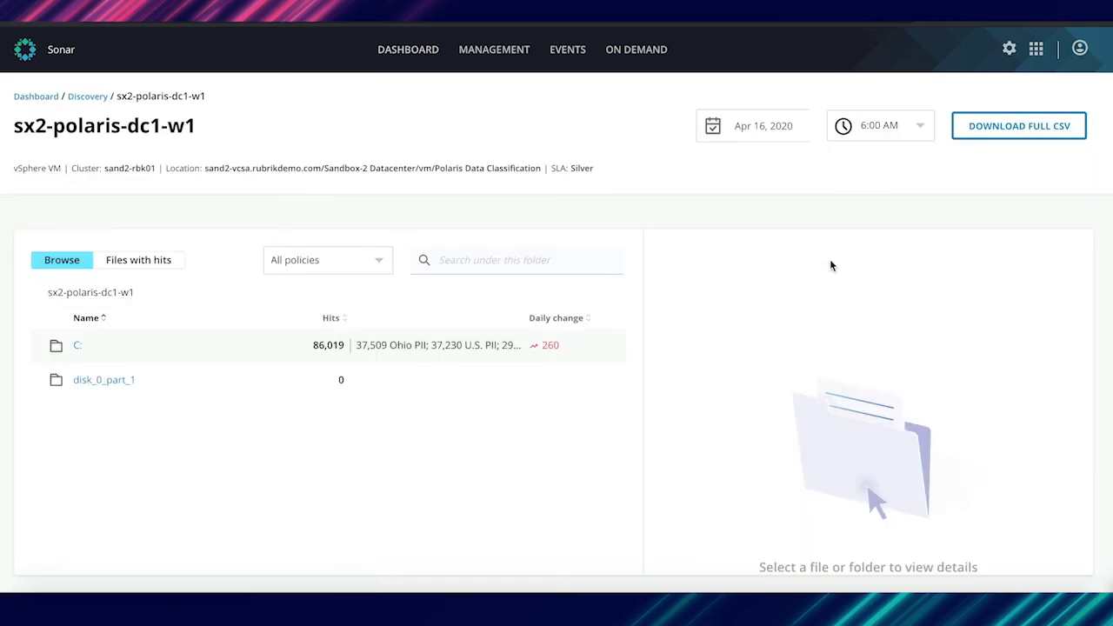
click(436, 349)
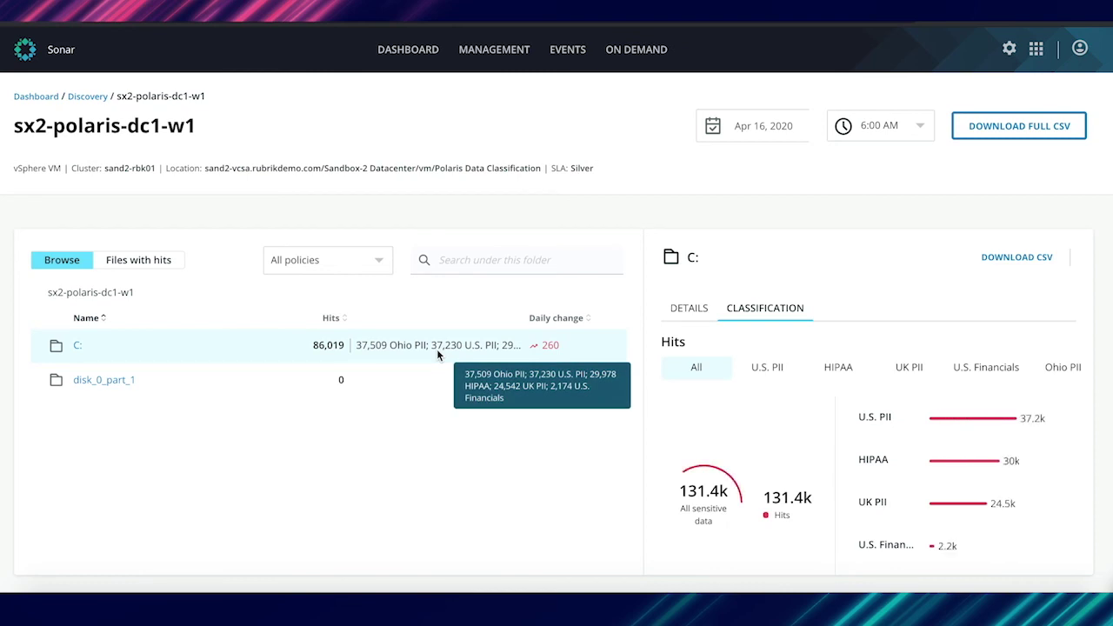
scroll(843, 488, down, 5)
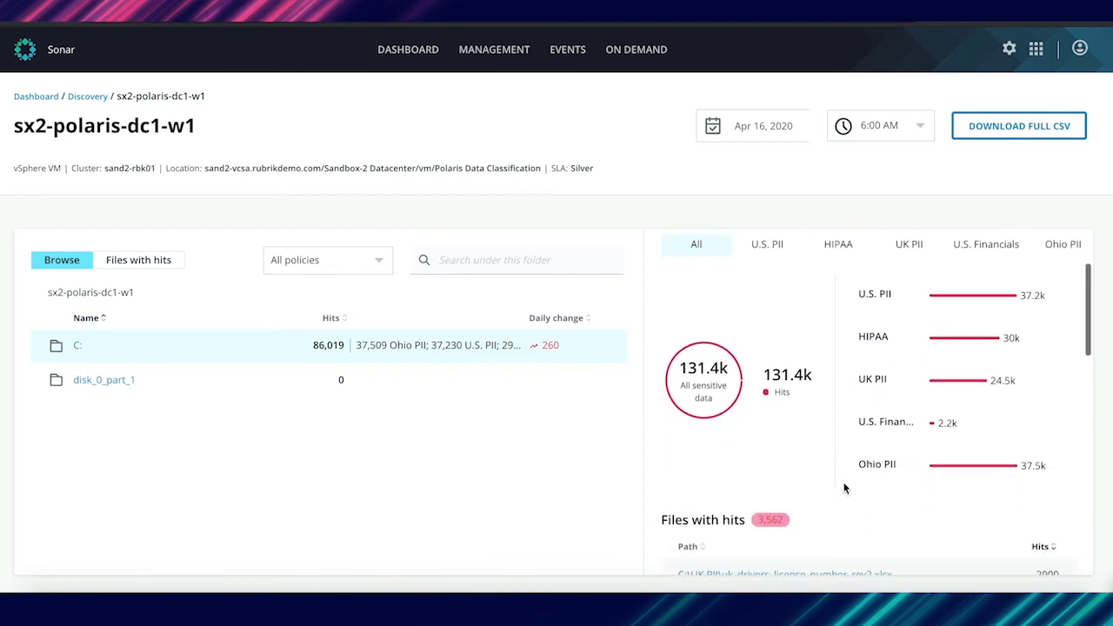